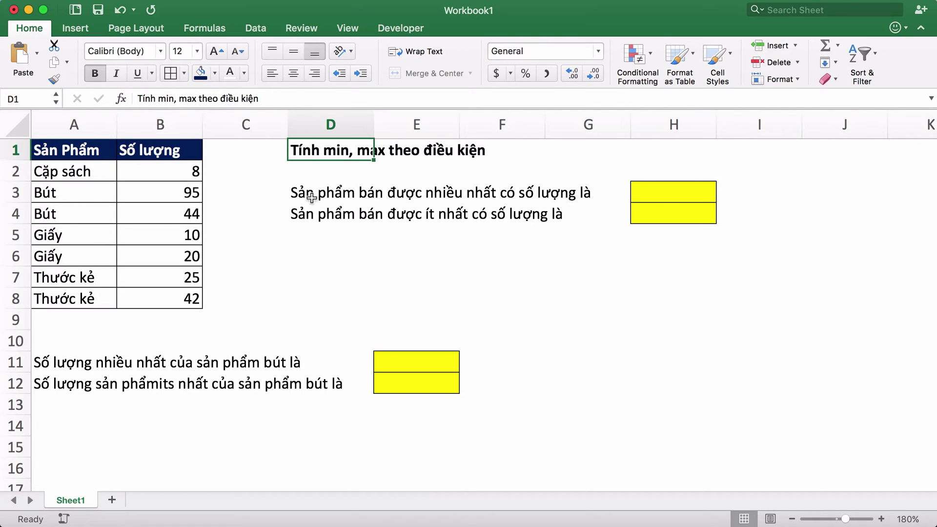
Enter =MAX(B2:B8) in H3 to get 95, matching the Bút row.
left_click(311, 249)
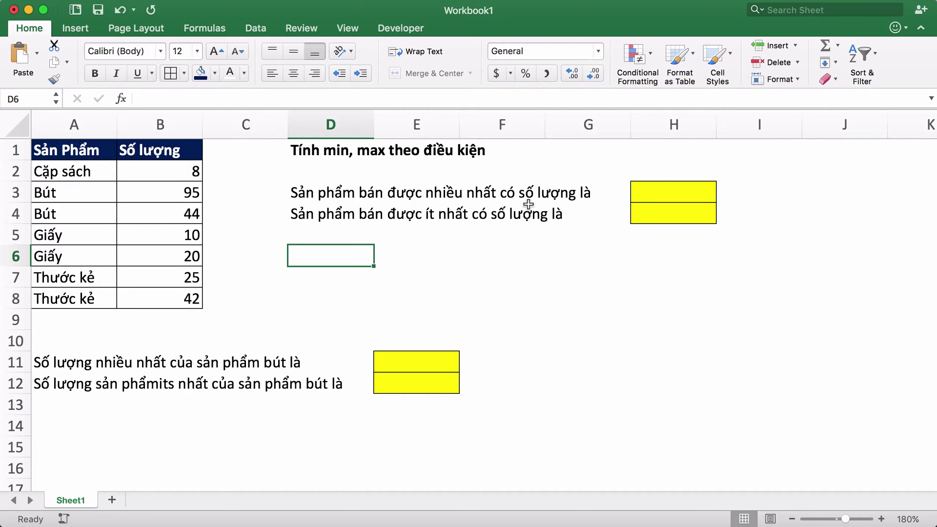
left_click(651, 192)
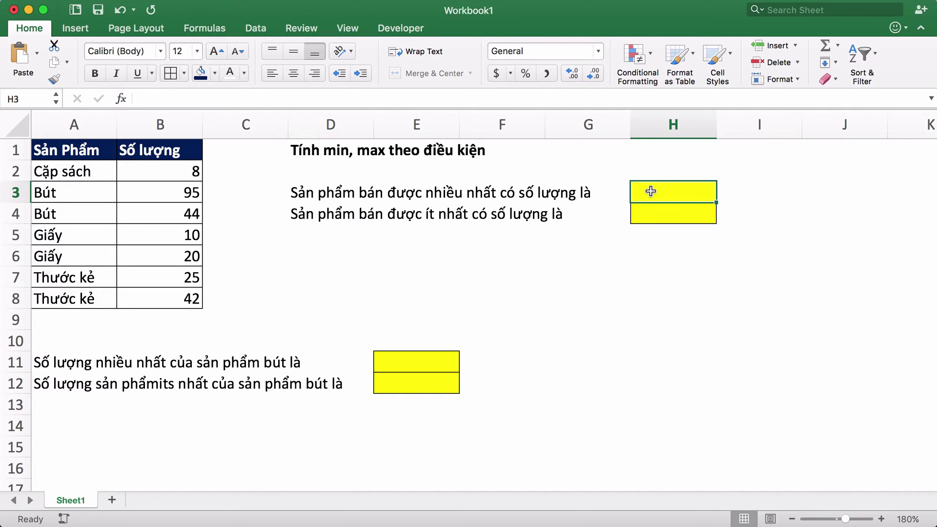
type("=")
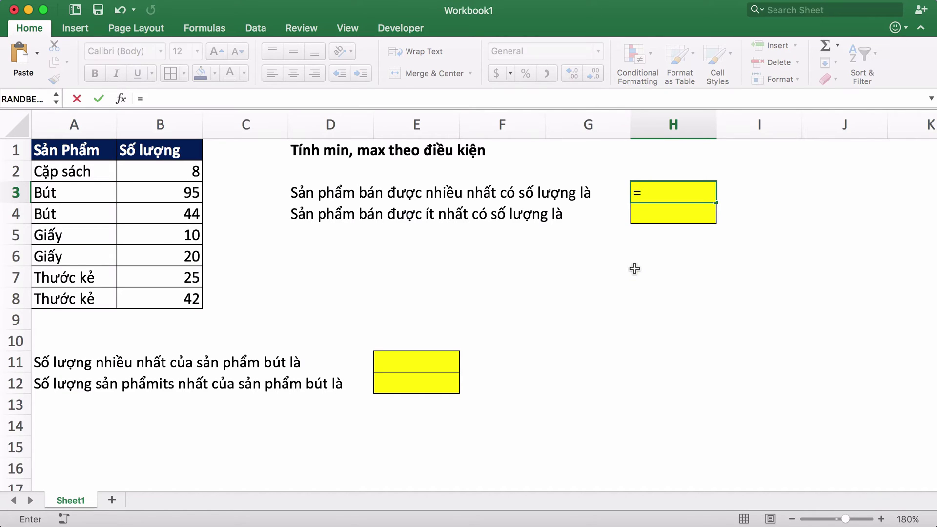
type("max(")
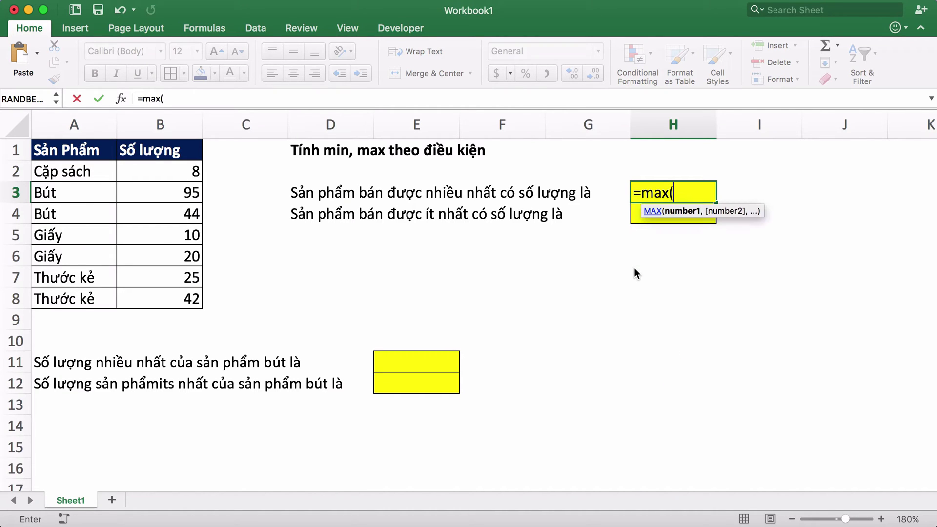
left_click(172, 170)
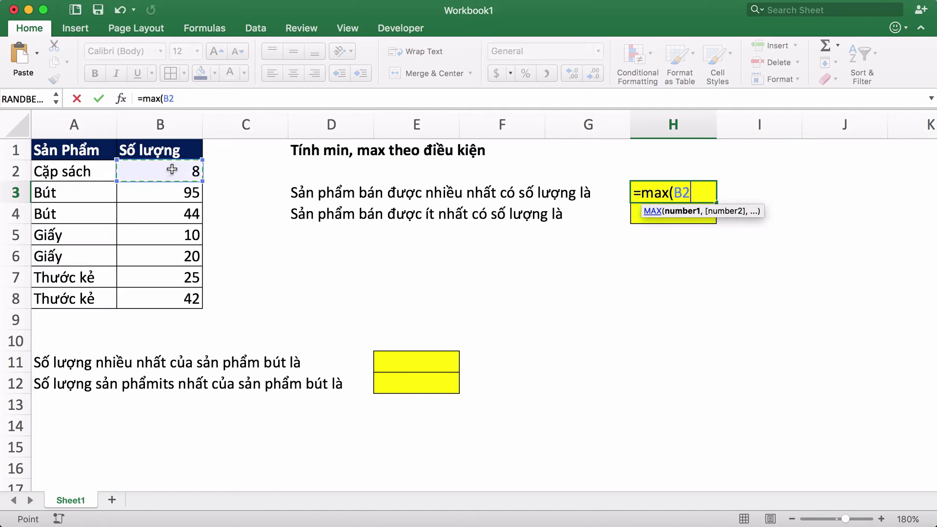
left_click_drag(172, 170, 166, 300)
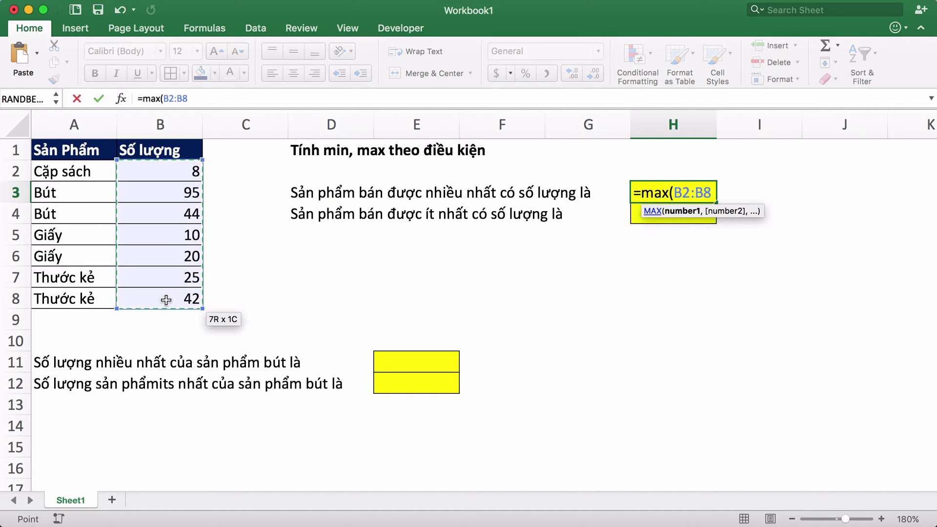
key("Return")
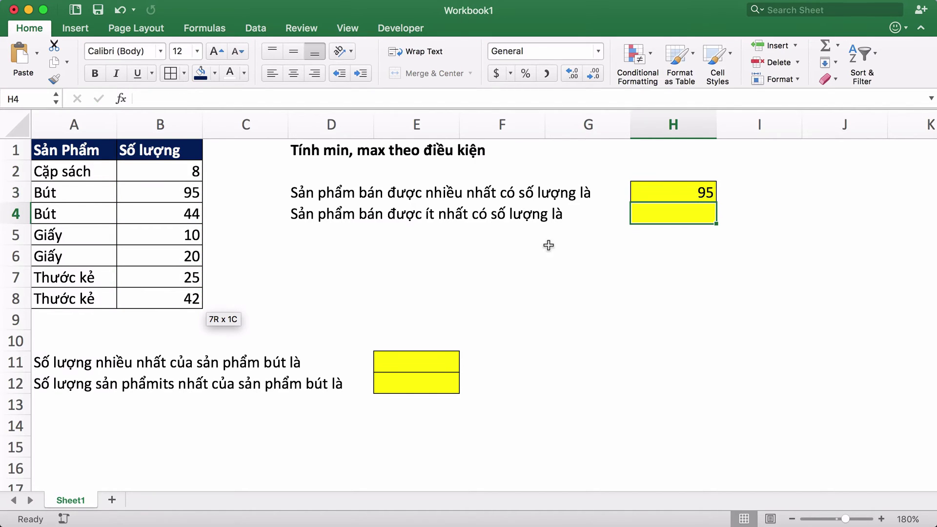
left_click(686, 191)
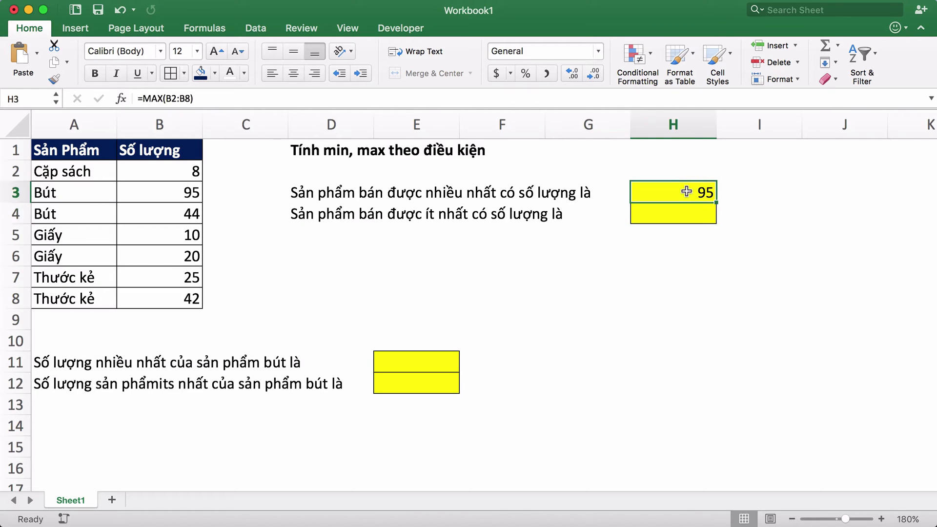
left_click_drag(97, 194, 147, 192)
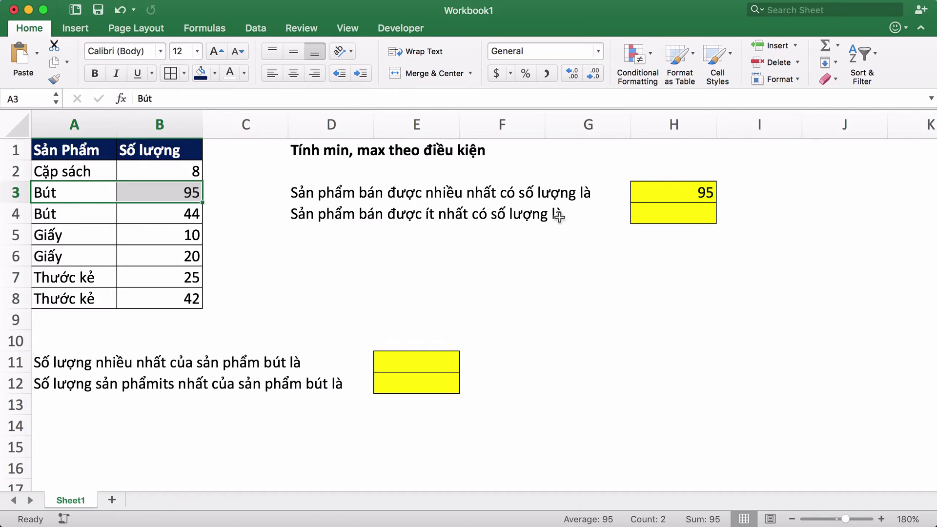
Enter =MIN(B2:B8) in H4, which returns 8.
left_click(661, 208)
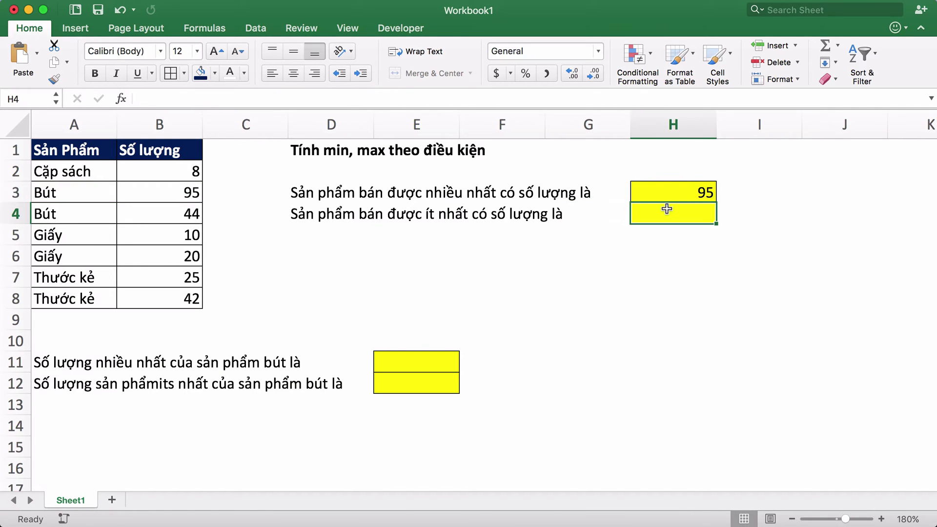
type("=min")
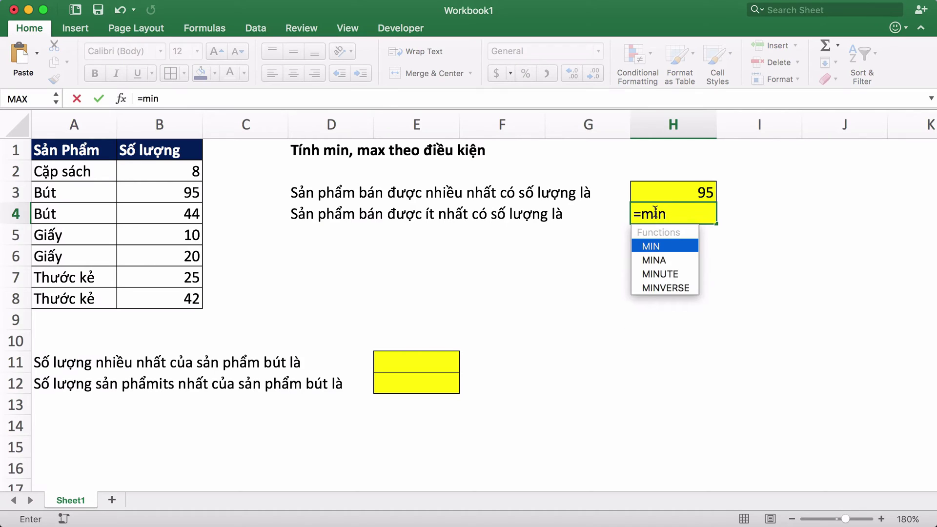
type("(")
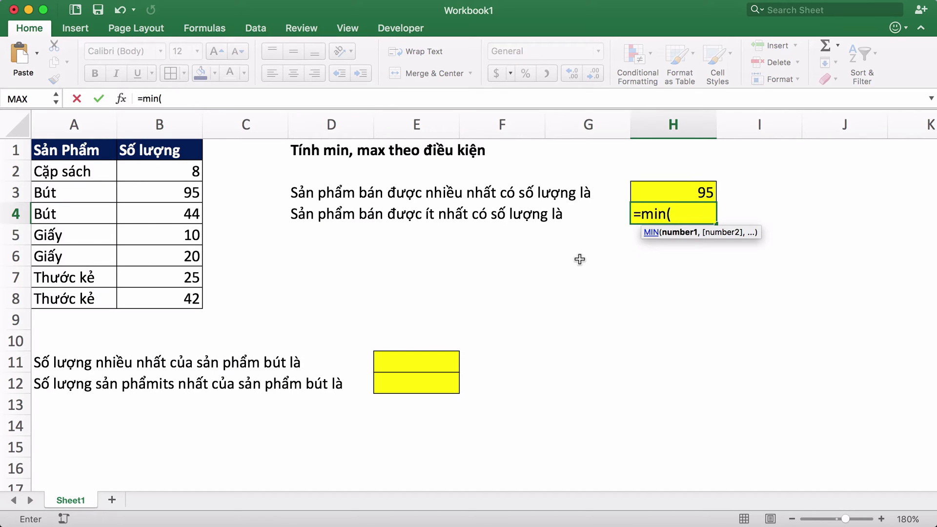
left_click(176, 174)
left_click_drag(177, 174, 171, 301)
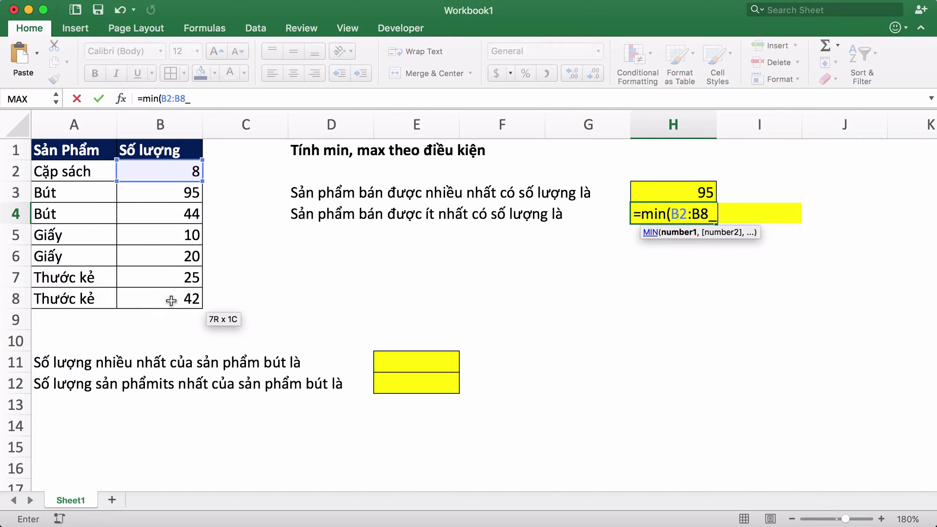
key("Return")
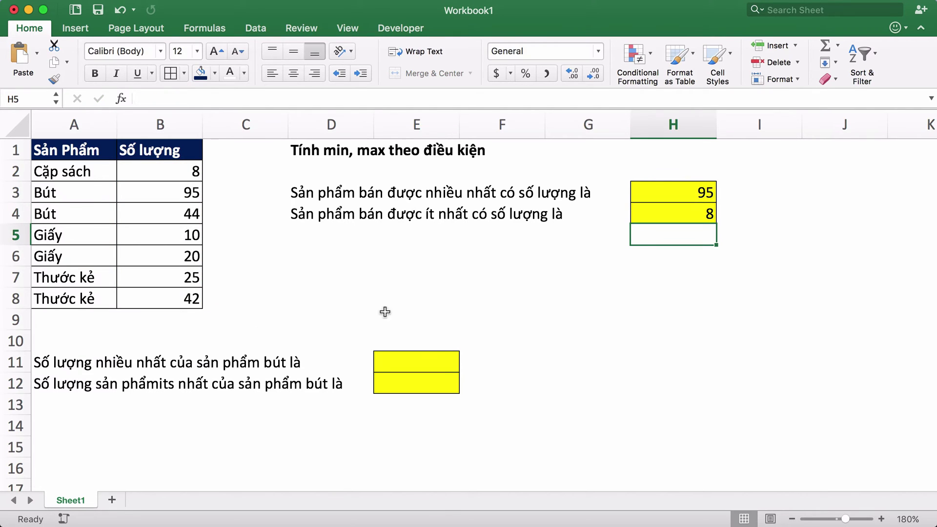
left_click(674, 212)
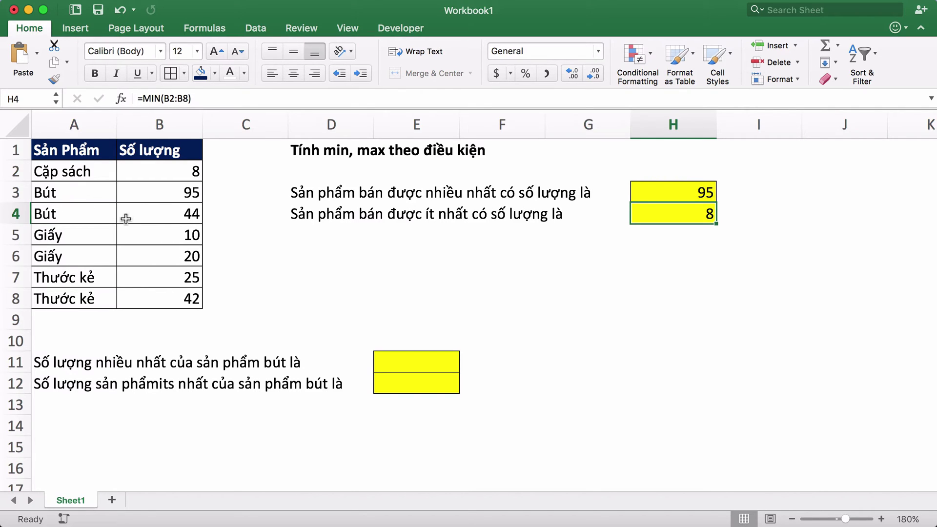
left_click(183, 192)
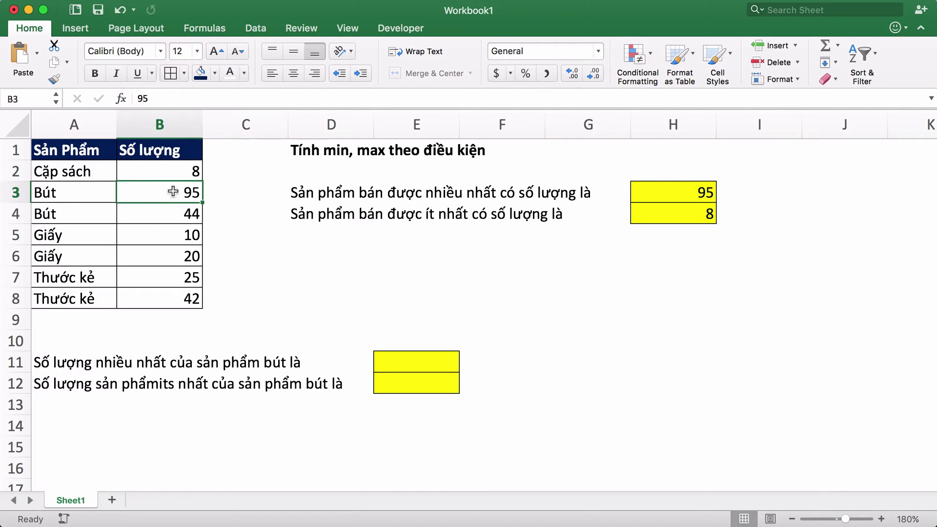
left_click_drag(84, 193, 159, 208)
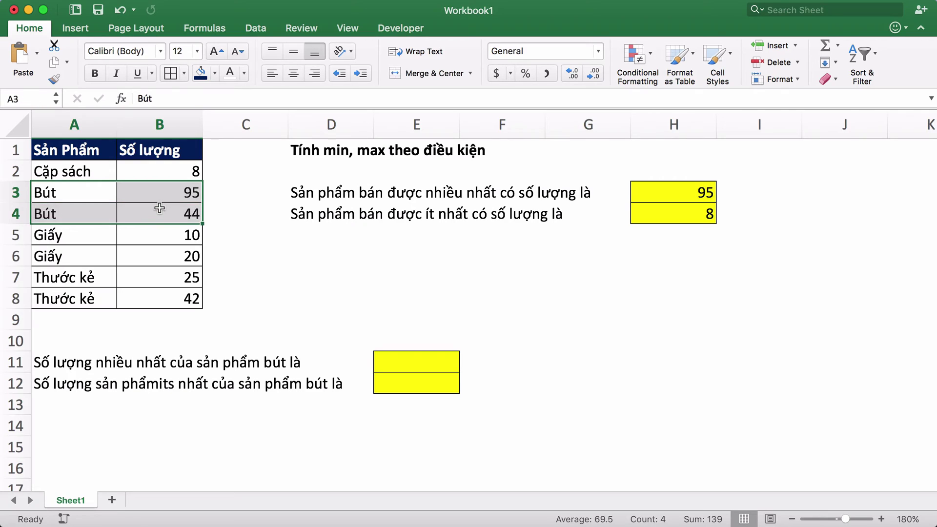
left_click(404, 360)
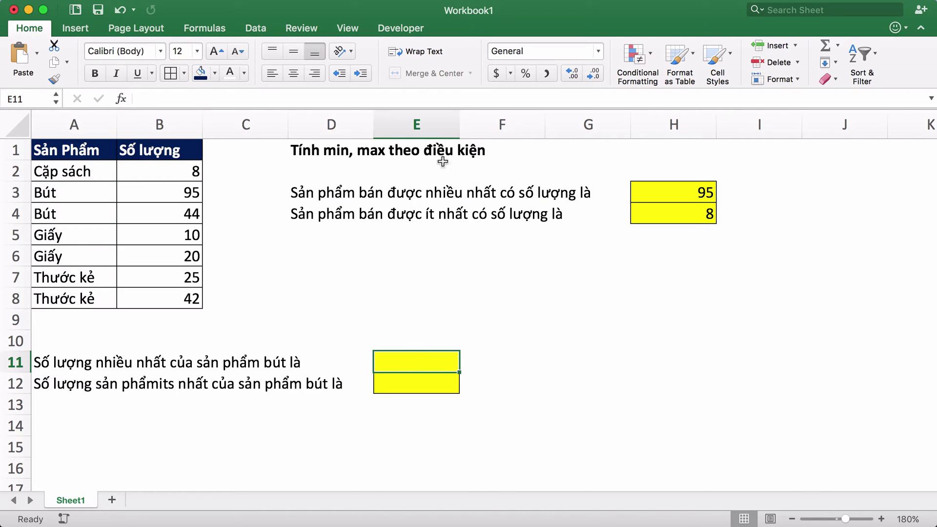
Type =max(if(A2:A8="Bút" in E11, then remove the semicolon that caused an error.
type("=")
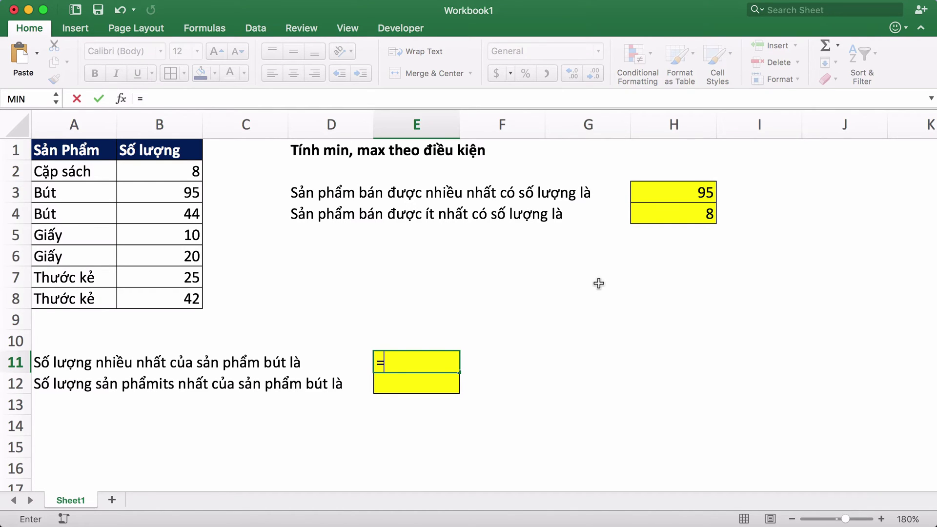
type("max(")
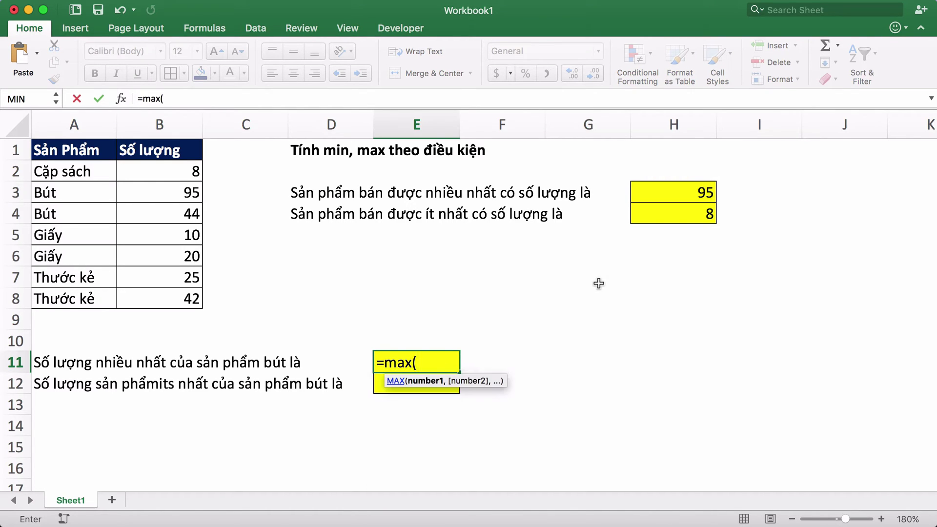
type("if(")
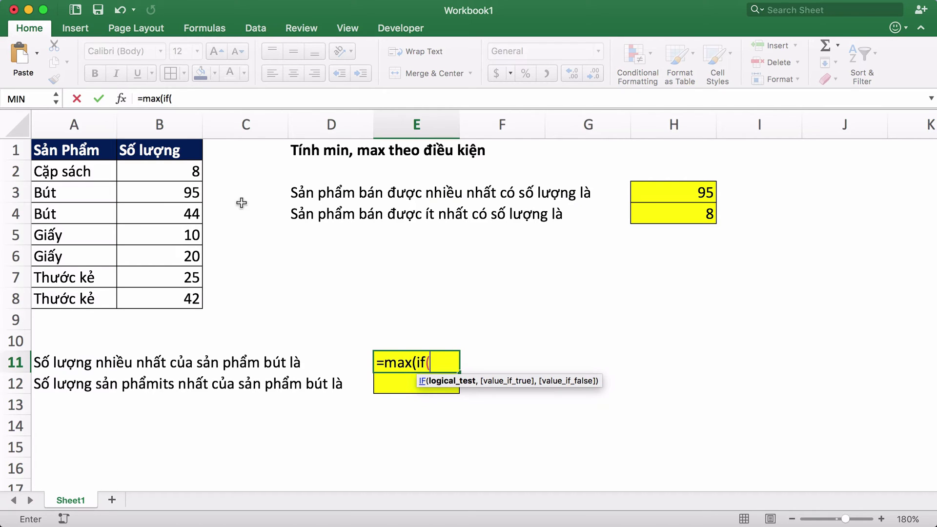
left_click_drag(83, 171, 86, 297)
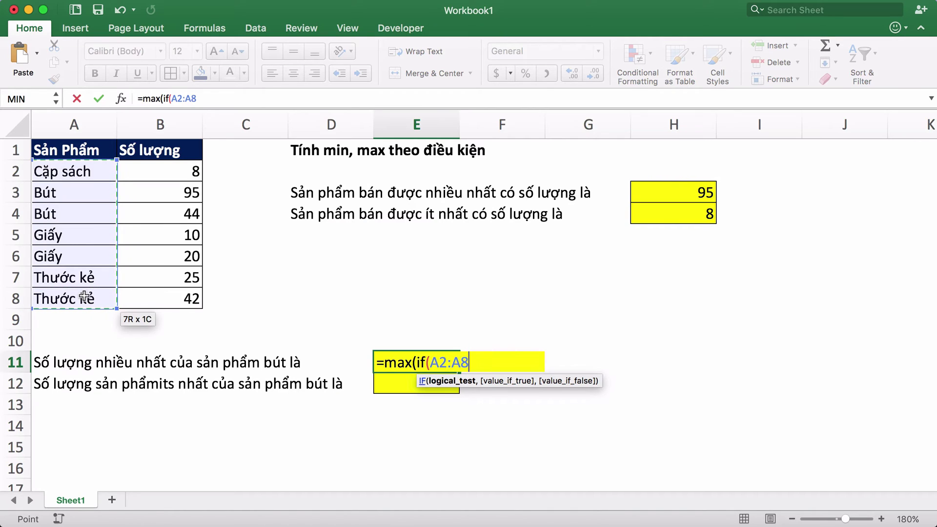
type("=\"Bút\"")
type(";")
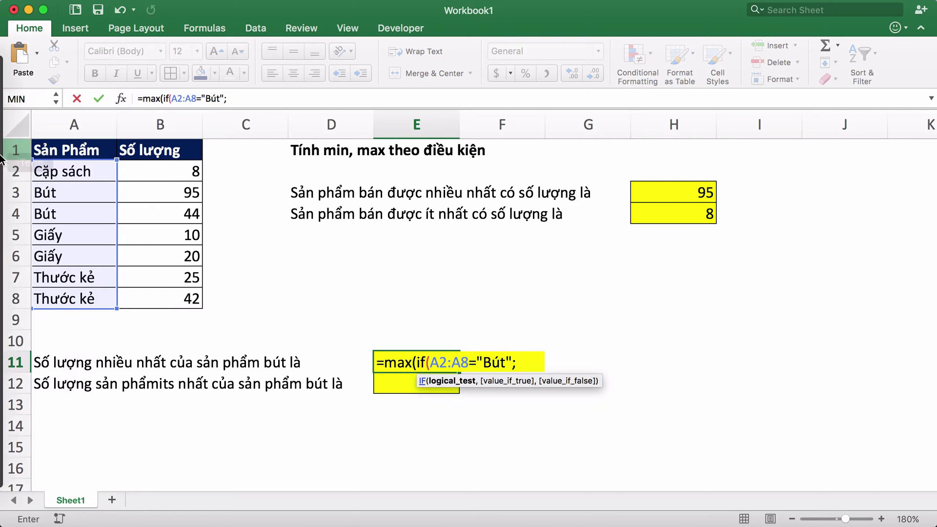
key("Return")
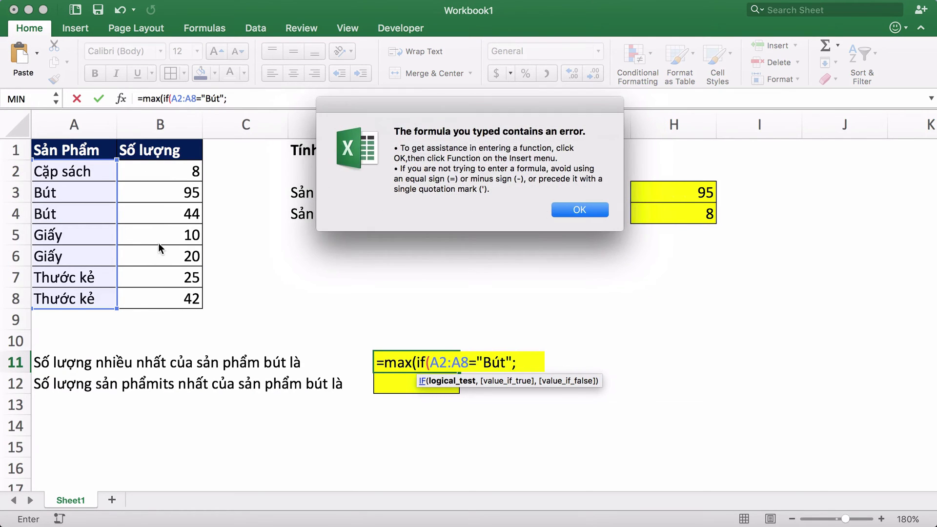
left_click(569, 207)
key("End")
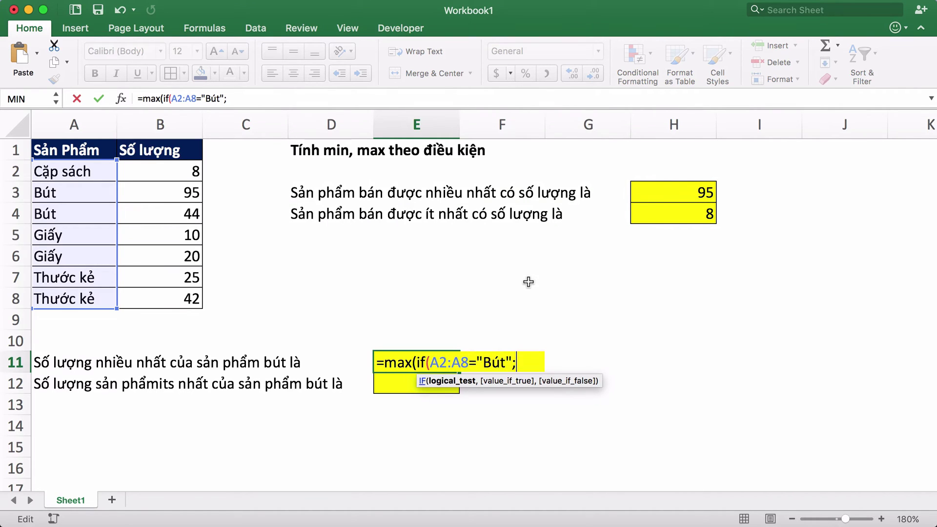
key("BackSpace")
Complete E11 as the array formula {=MAX(IF(A2:A8="Bút",B2:B8))}, returning 95.
type(",")
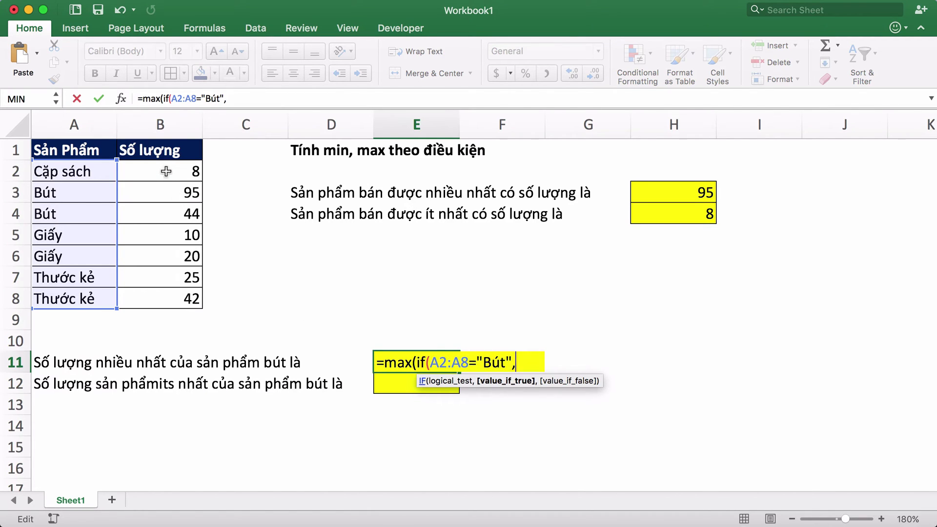
left_click_drag(166, 171, 195, 300)
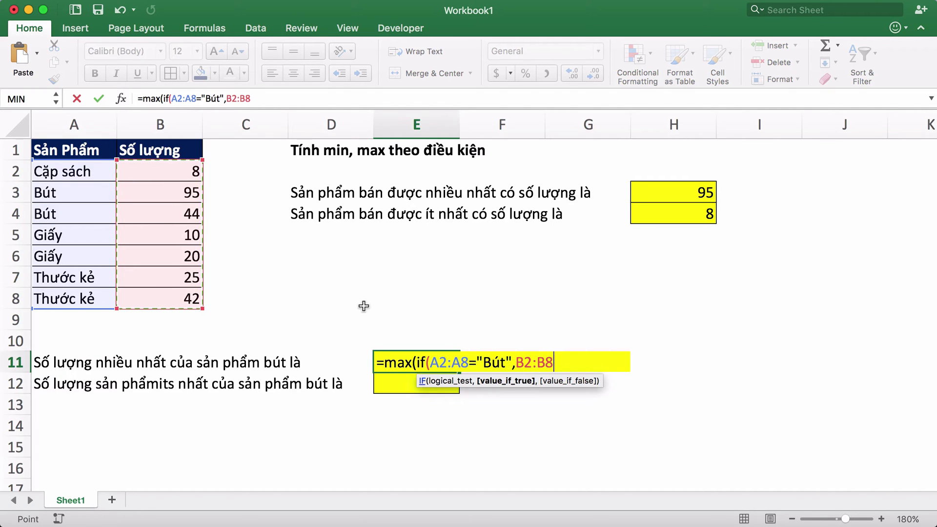
type("))")
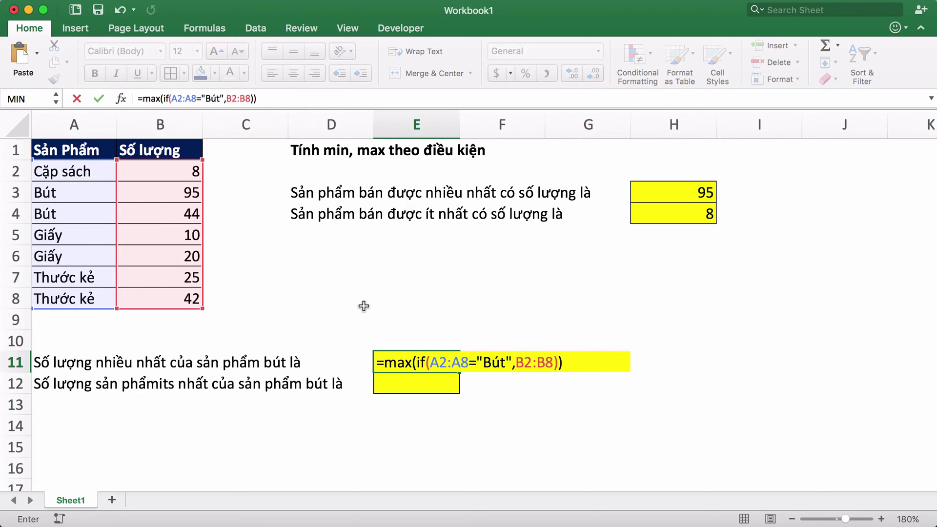
key("ctrl+shift+Return")
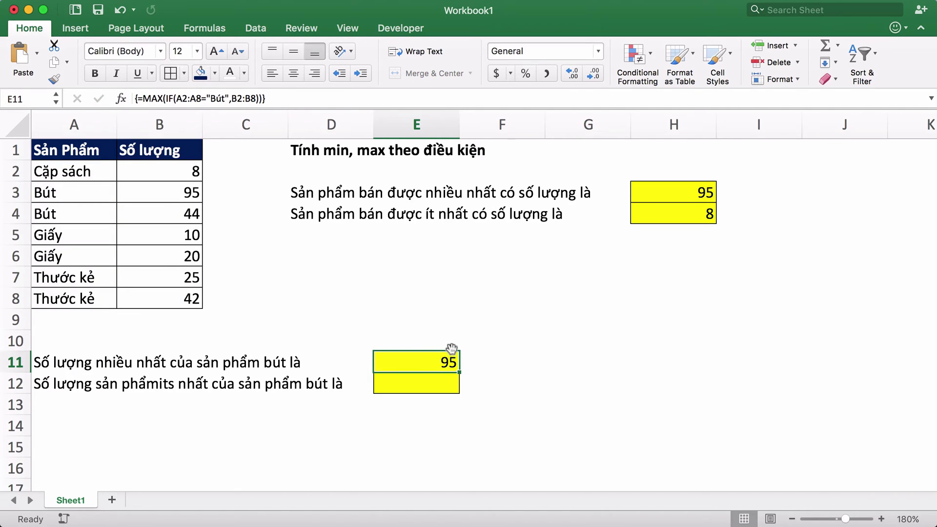
left_click(427, 346)
left_click(428, 362)
left_click(425, 382)
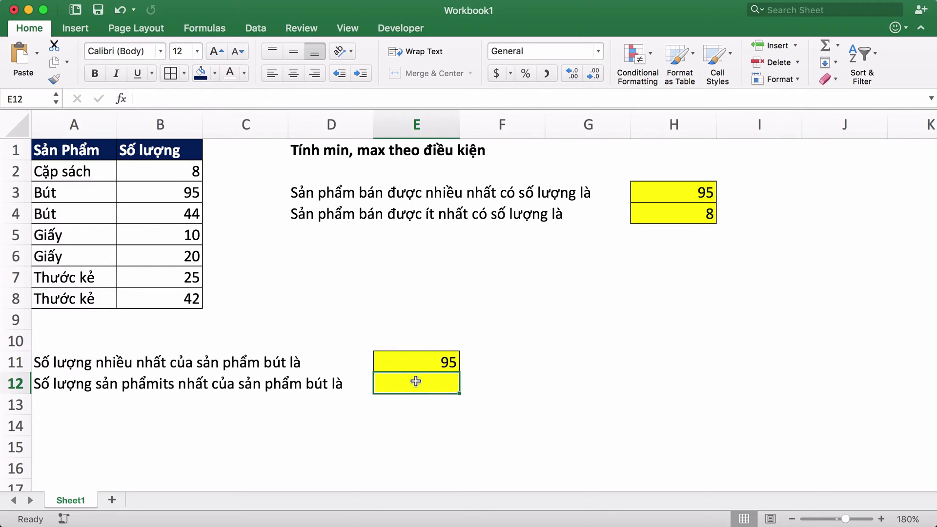
Enter the array formula {=MIN(IF(A2:A8="Bút",B2:B8))} in E12, returning 44.
left_click(419, 359)
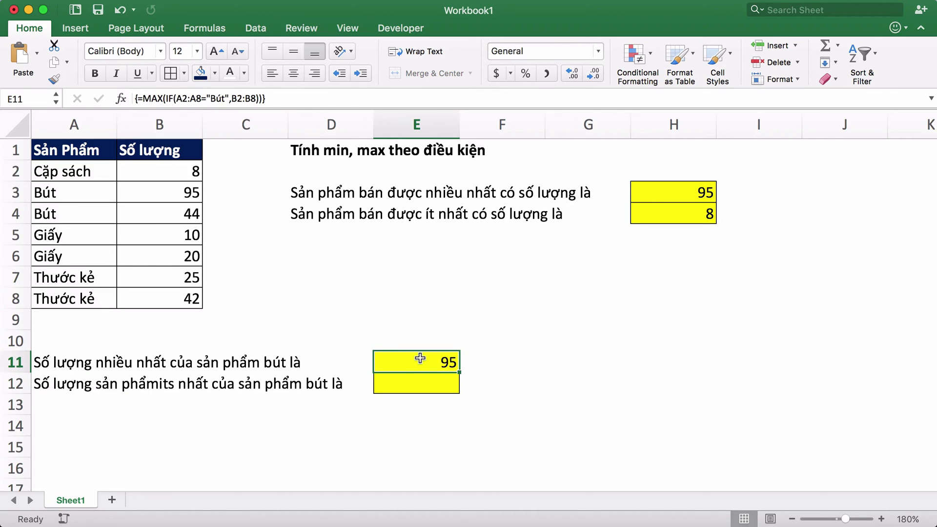
left_click(420, 383)
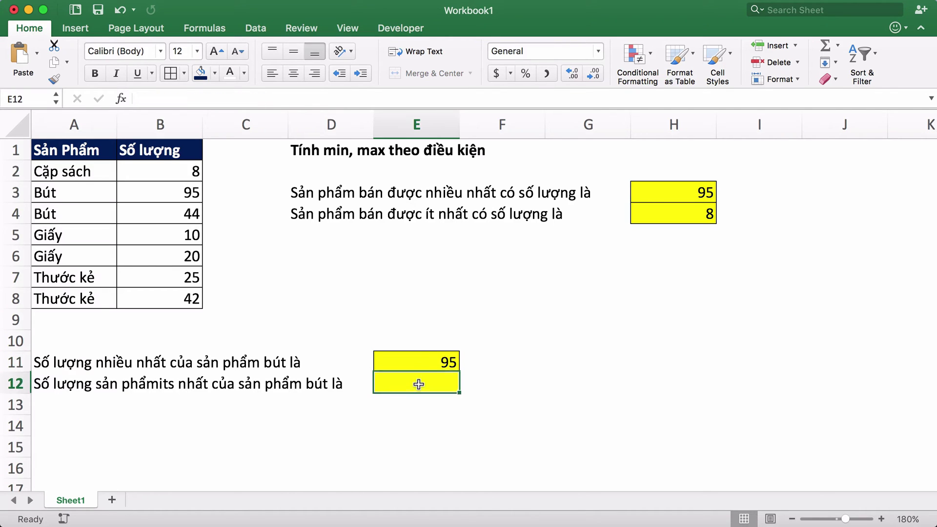
type("=min")
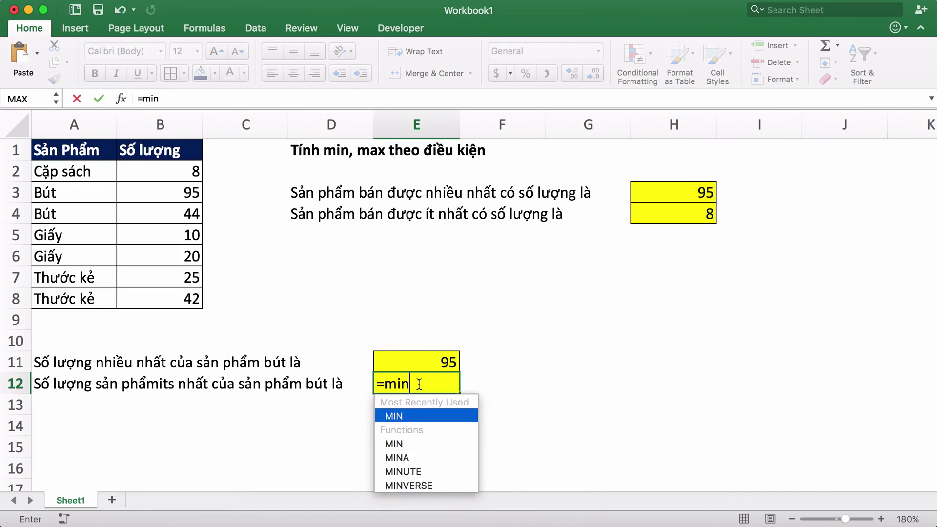
type("(if(")
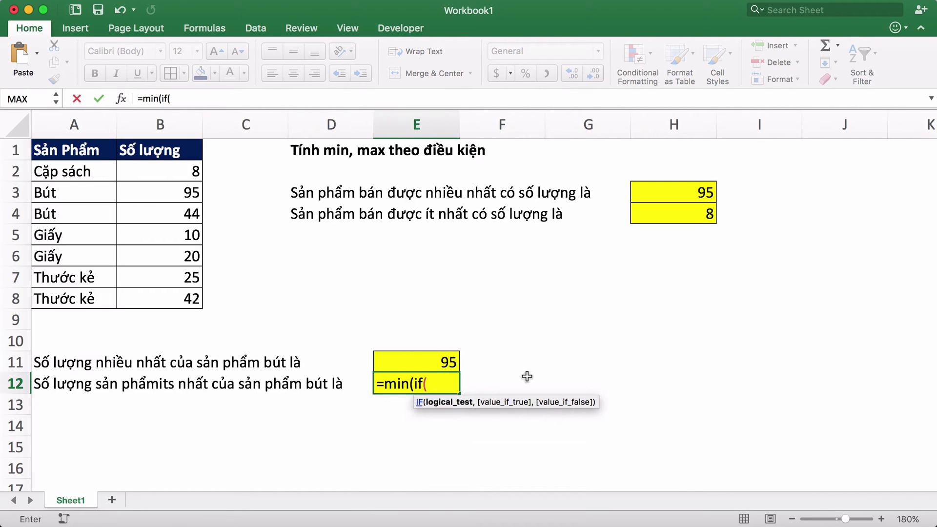
left_click_drag(76, 177, 83, 299)
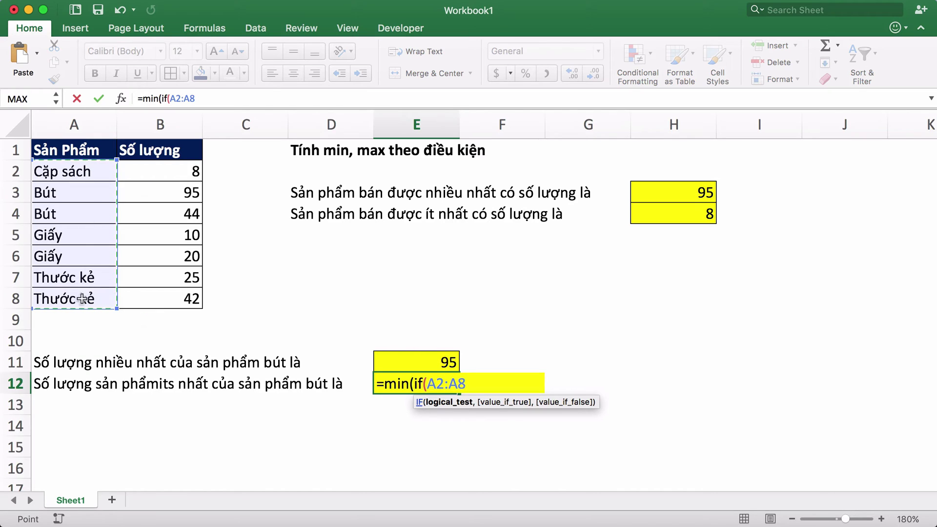
type("=\"")
type("But")
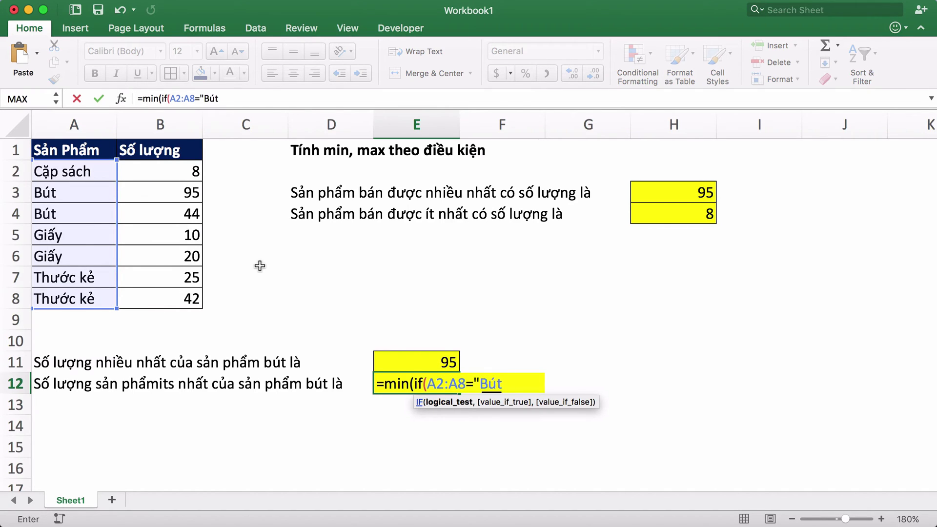
type("\",")
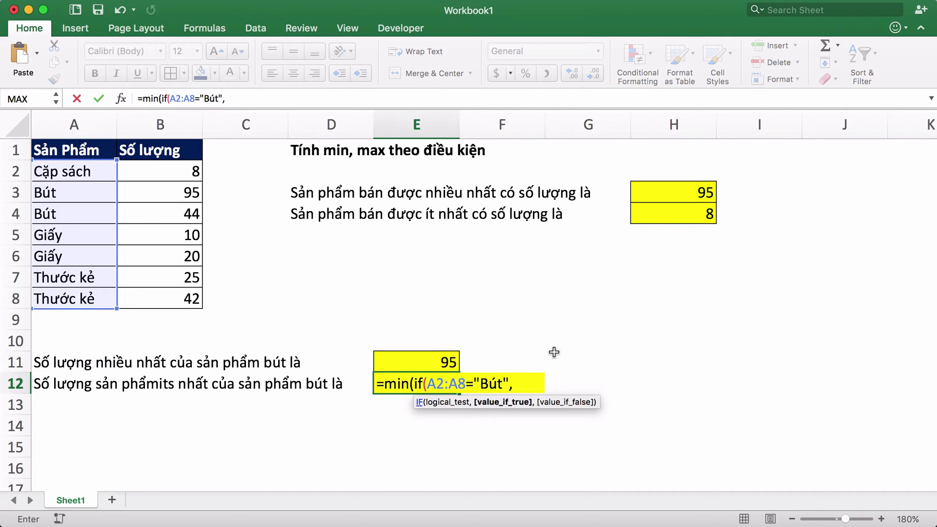
left_click_drag(176, 173, 173, 297)
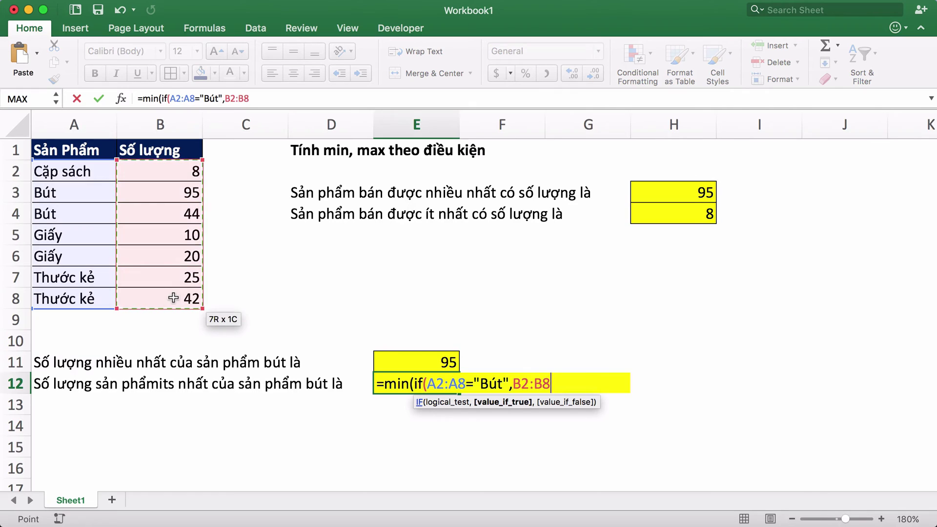
type("))")
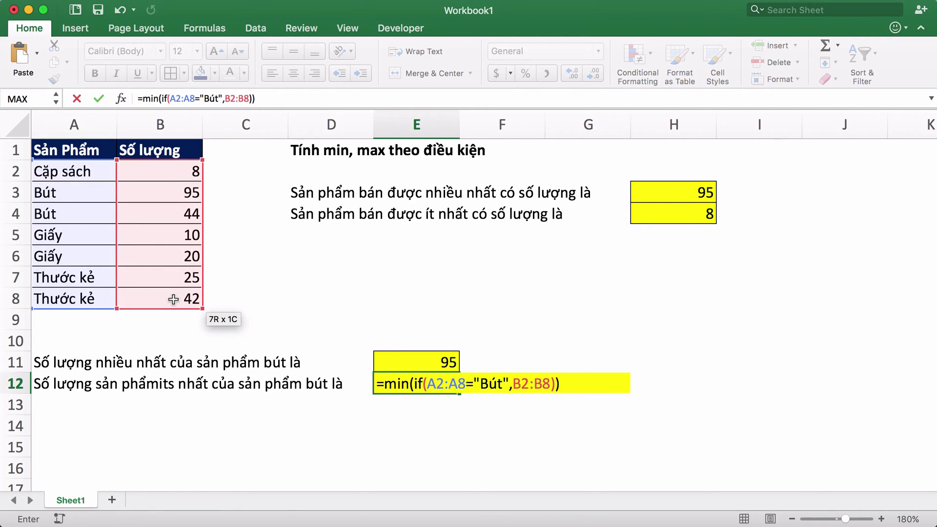
key("ctrl+shift+Return")
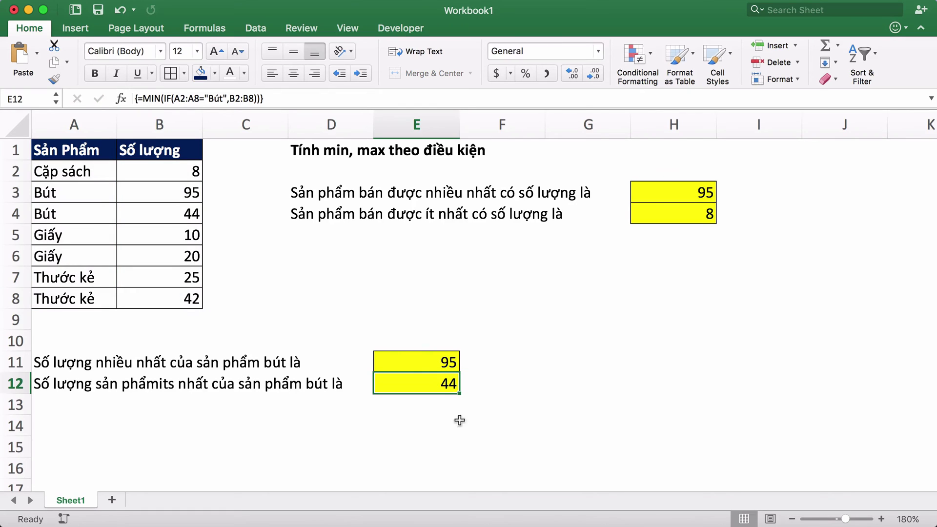
left_click(415, 359)
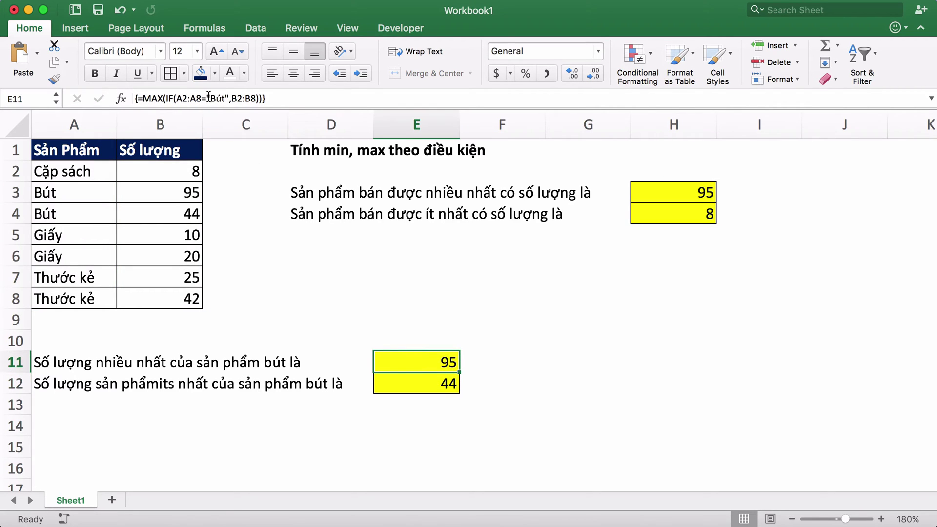
left_click(407, 303)
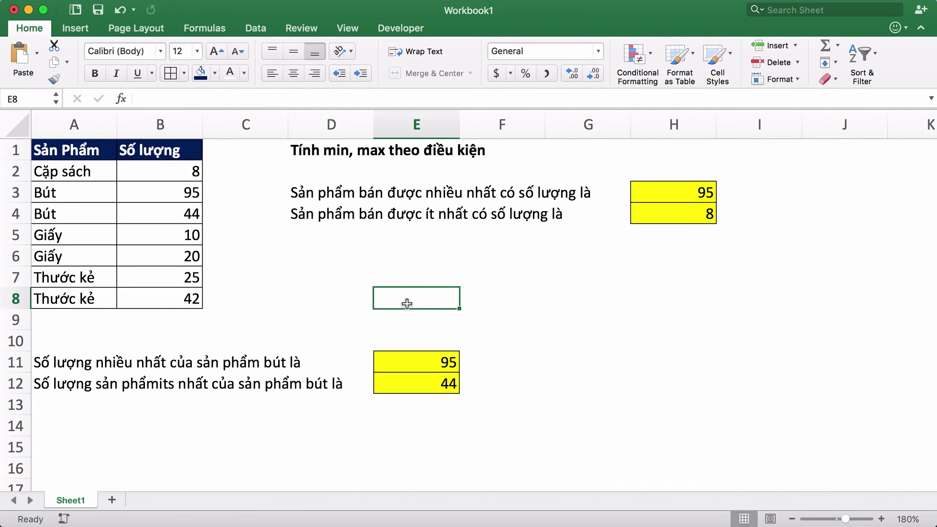
type("=")
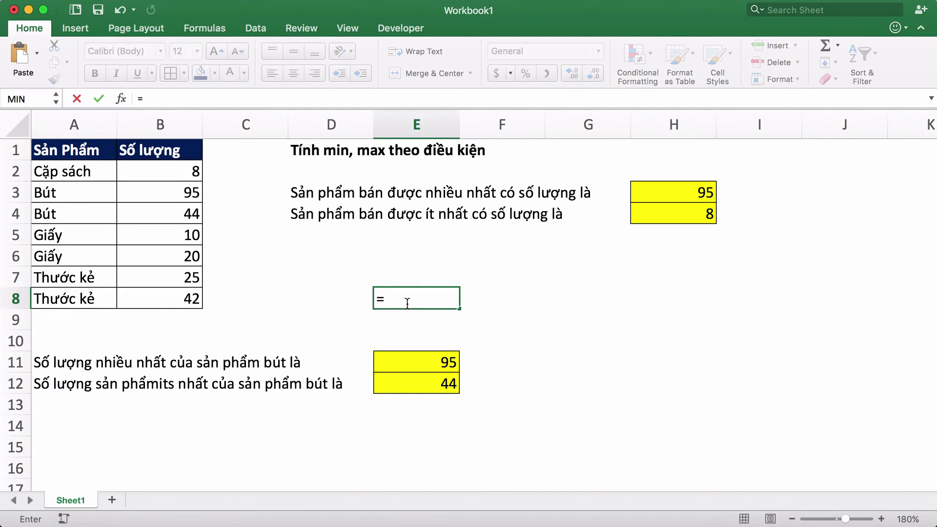
key("Escape")
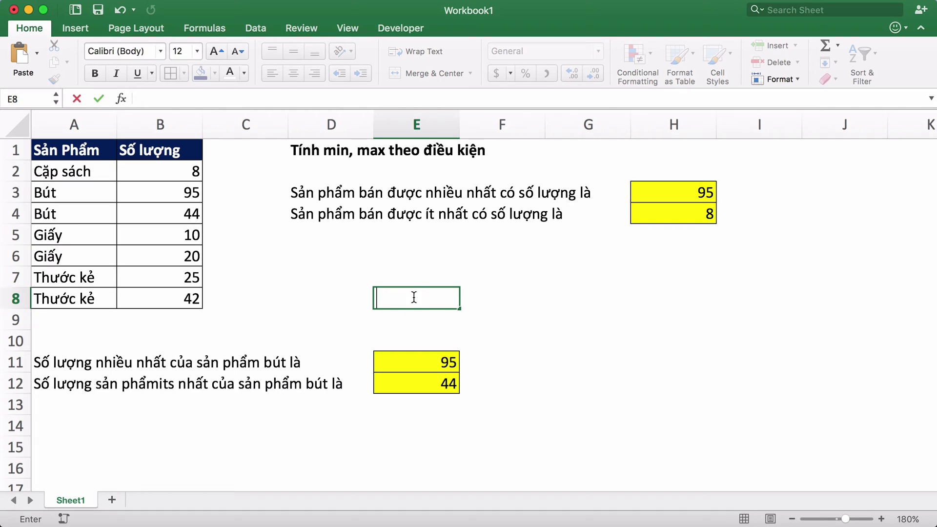
left_click(431, 269)
left_click(405, 295)
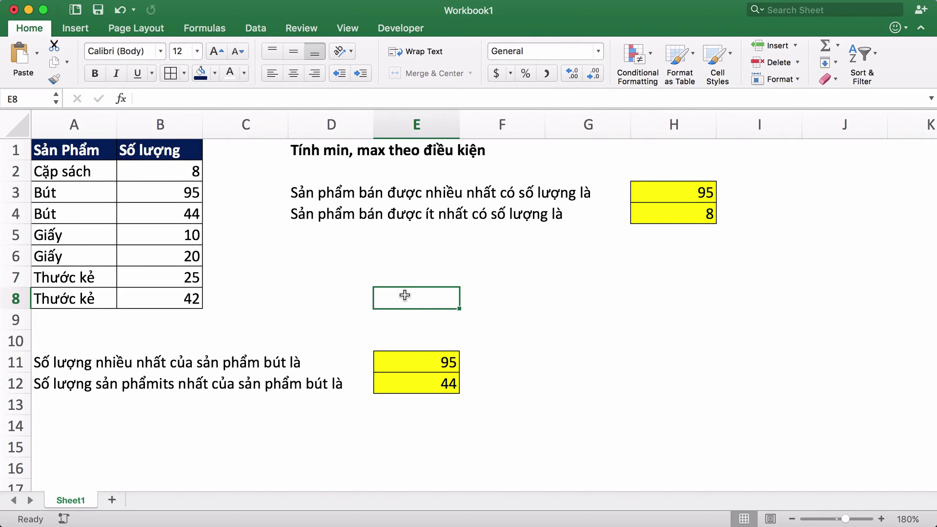
Give E8 List validation with source Cặp sách, Bút, Giấy, Thước kẻ.
left_click(259, 29)
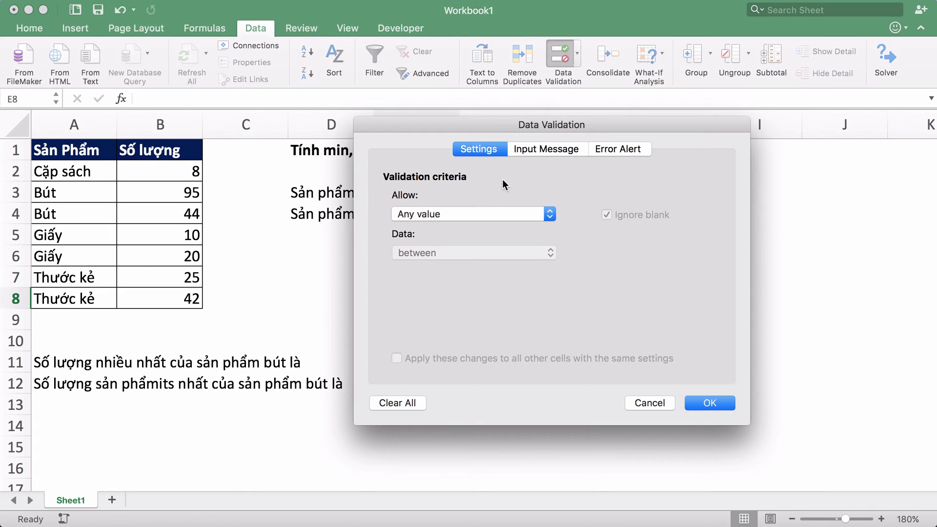
left_click(478, 213)
left_click(470, 251)
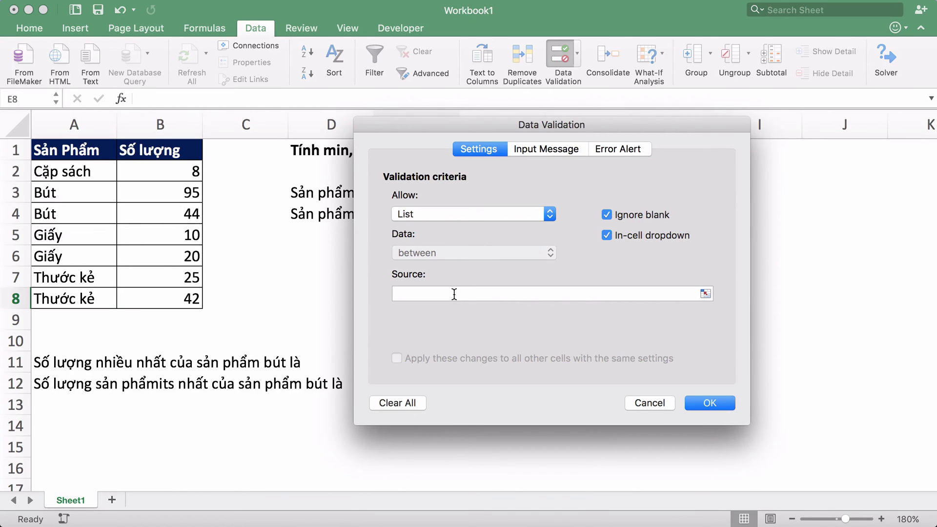
left_click(405, 294)
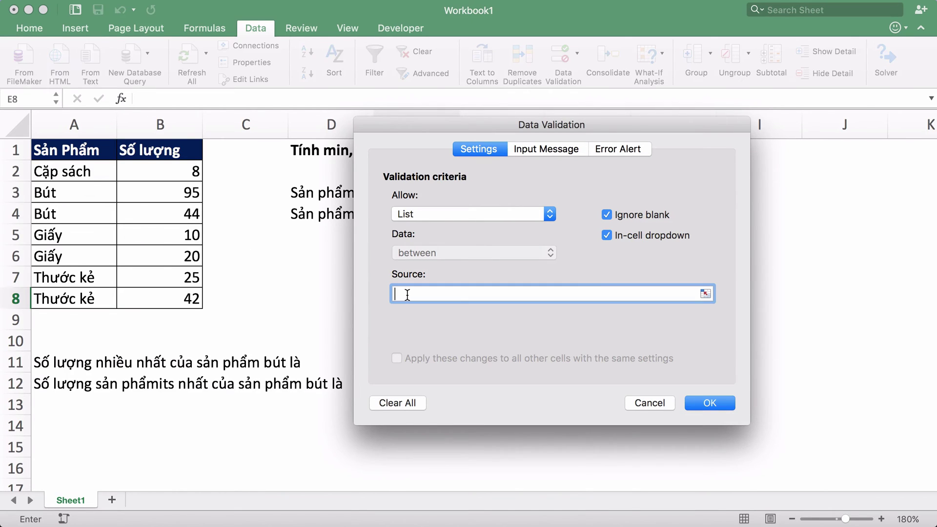
type("Cawpj")
key("BackSpace")
key("BackSpace")
key("BackSpace")
type("Căp")
type(" sach,")
type("Bút,Giấy")
type(",Thước kẻ")
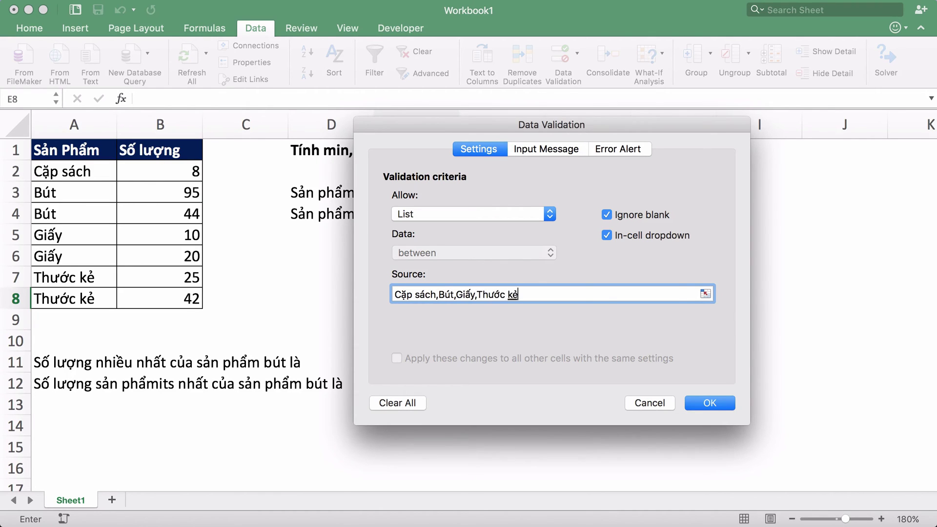
left_click(691, 401)
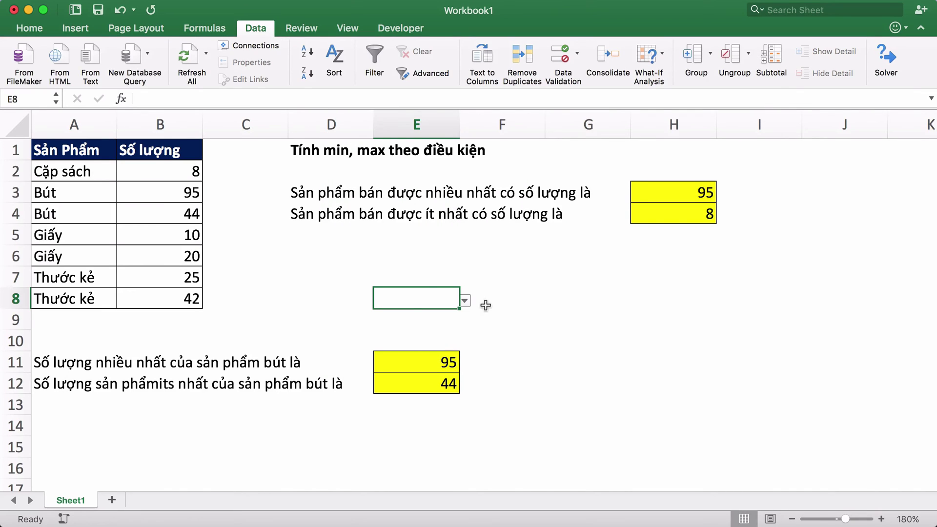
Replace the "Bút" criterion with E8 in both the E11 and E12 formulas.
left_click(421, 361)
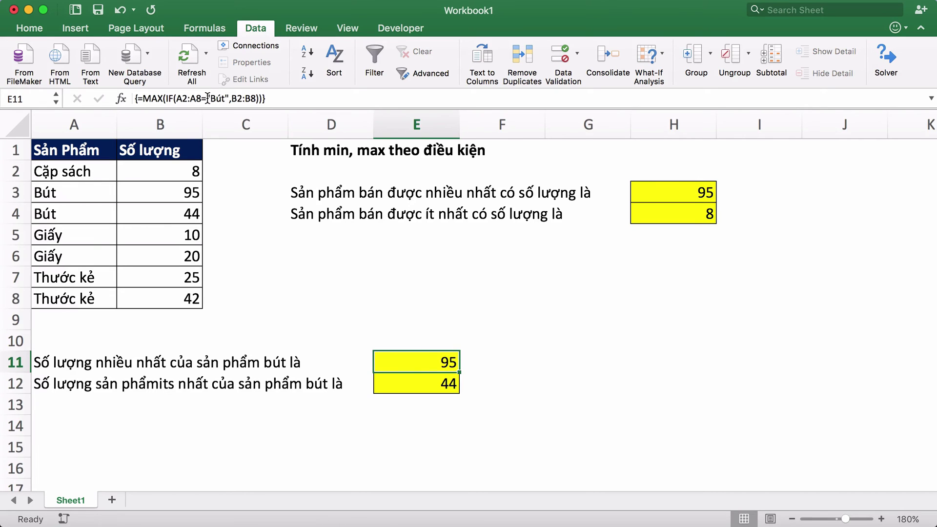
left_click_drag(208, 98, 223, 98)
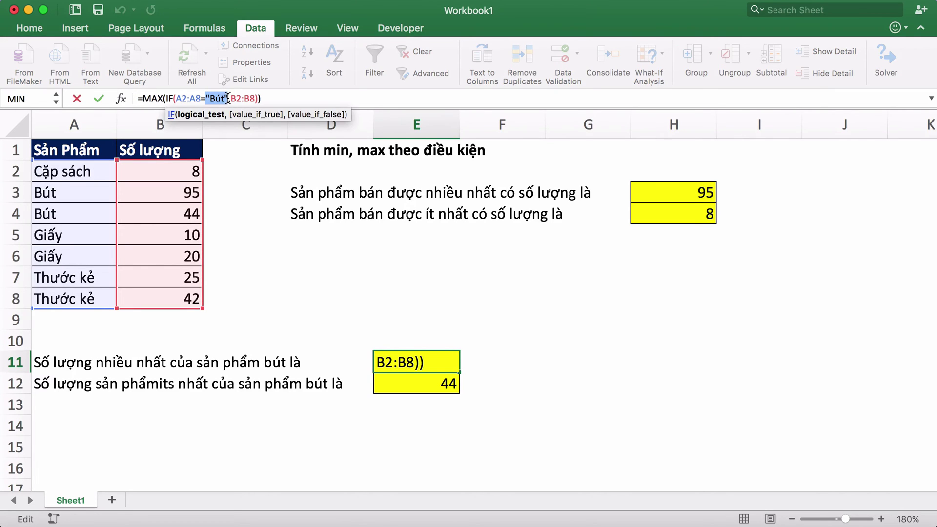
key("BackSpace")
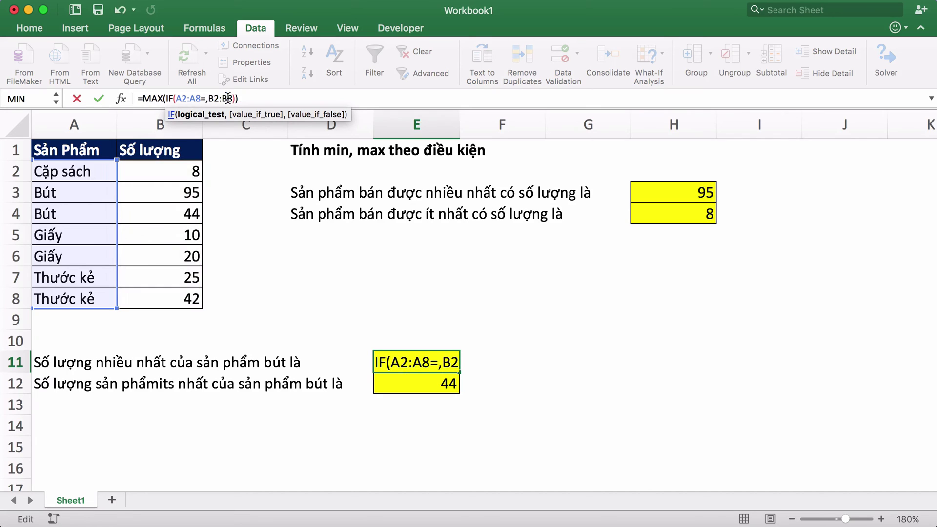
type("E8")
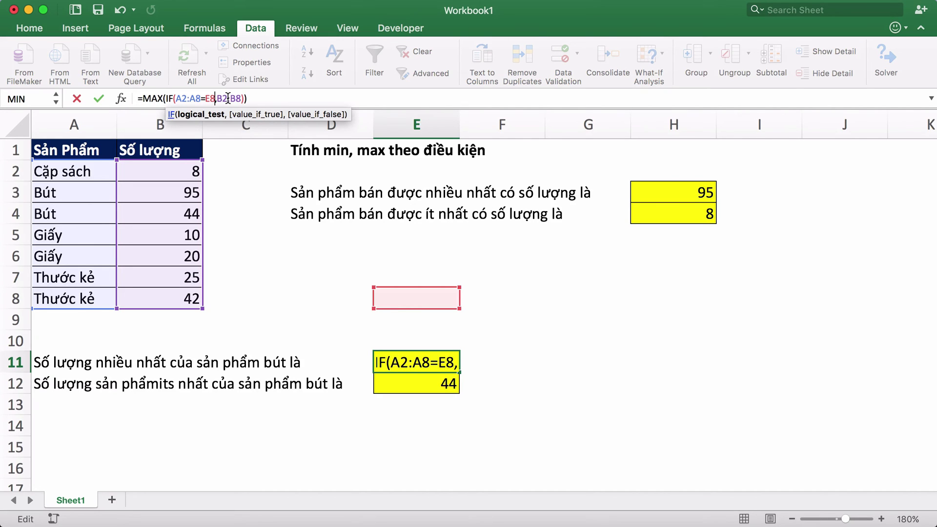
key("Return")
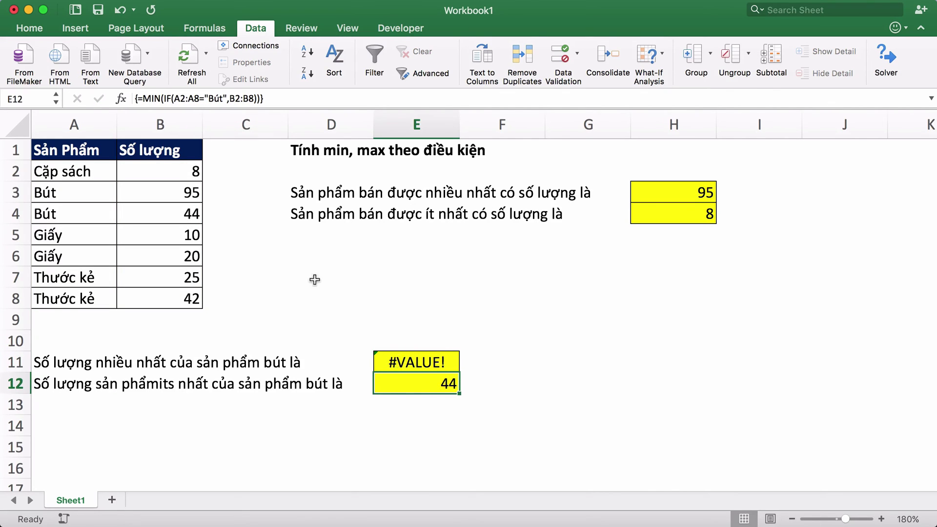
left_click(211, 97)
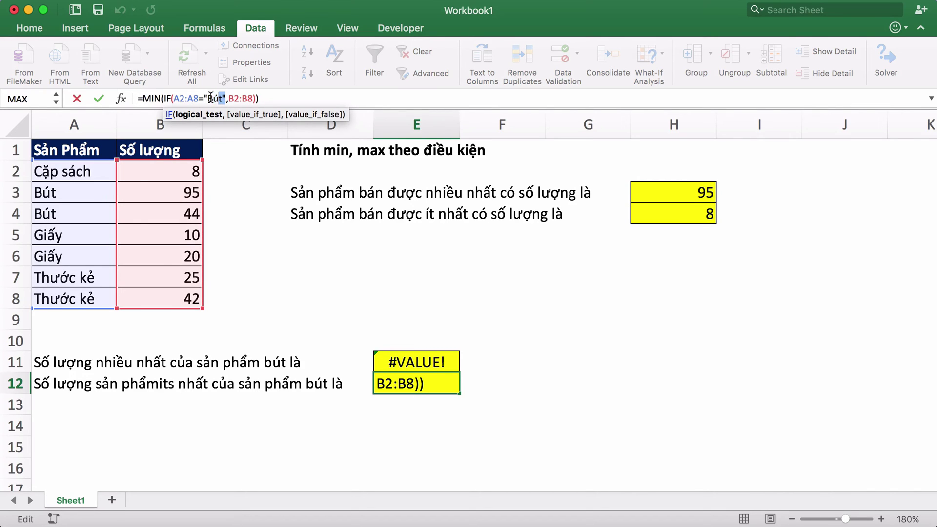
left_click_drag(211, 97, 203, 98)
type("E8")
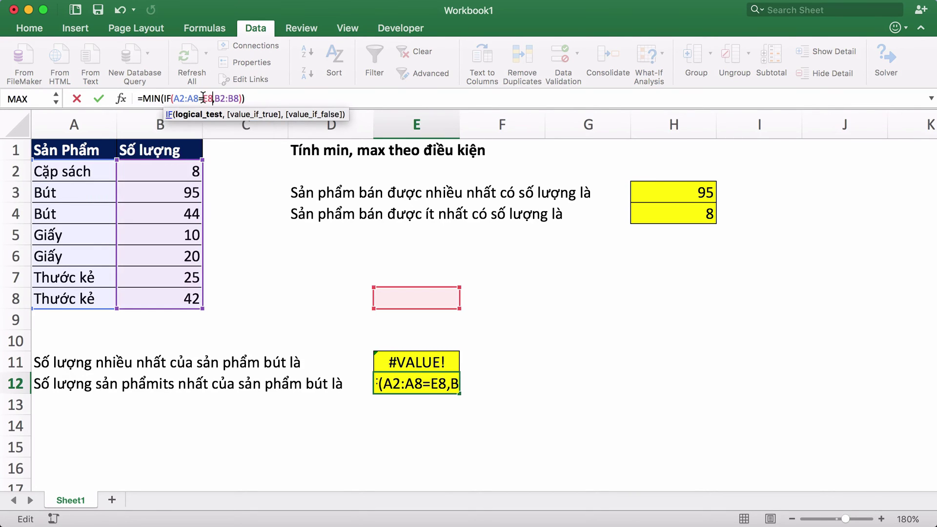
key("Return")
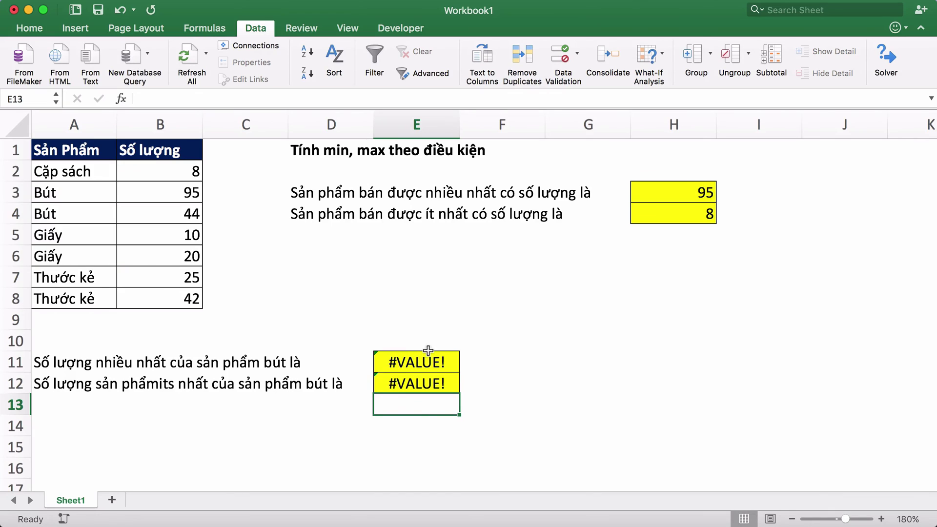
Re-enter the E11 and E12 formulas as array formulas with Ctrl+Shift+Enter.
left_click(417, 363)
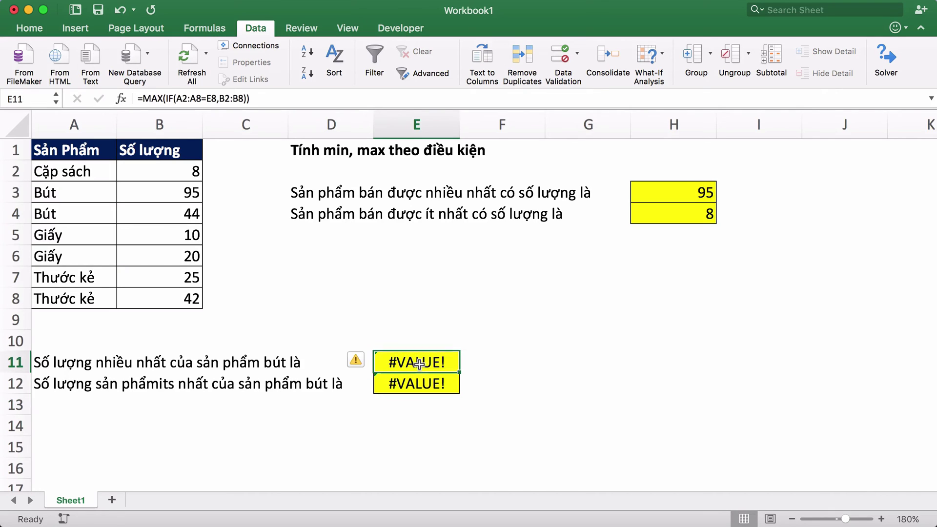
left_click(285, 100)
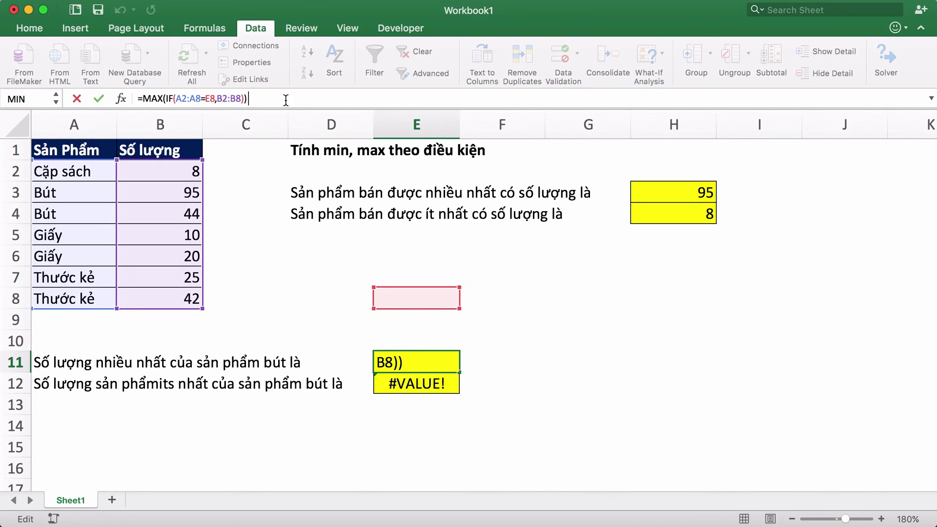
key("ctrl+shift+Return")
left_click(391, 386)
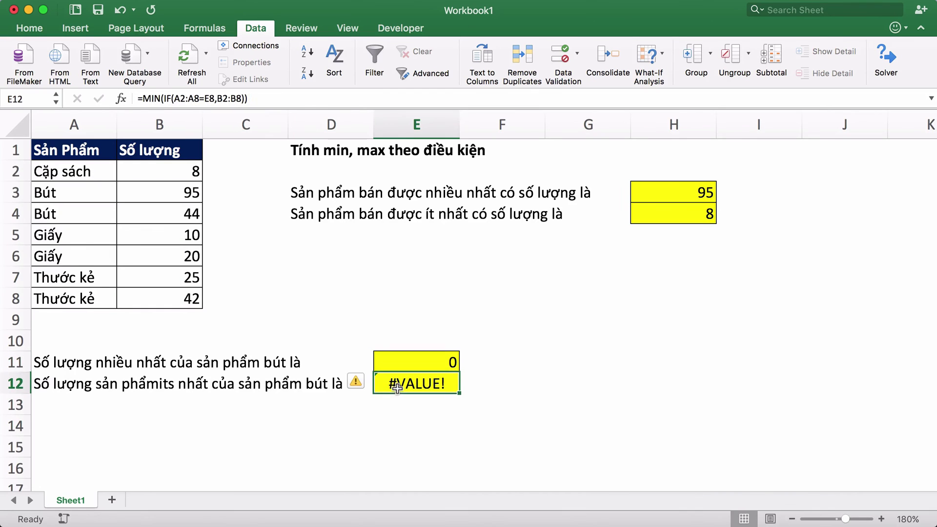
left_click(263, 99)
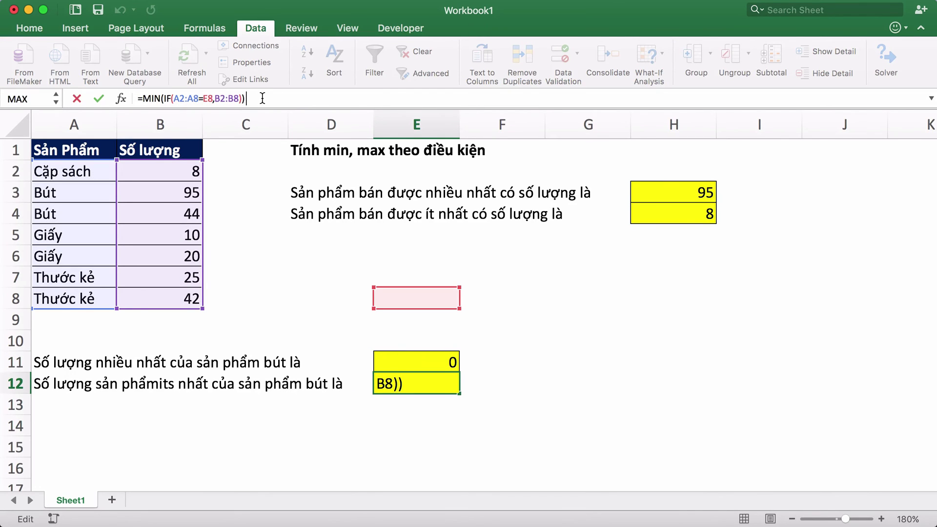
key("ctrl+shift+Return")
Fill cell E8 with yellow.
left_click(413, 304)
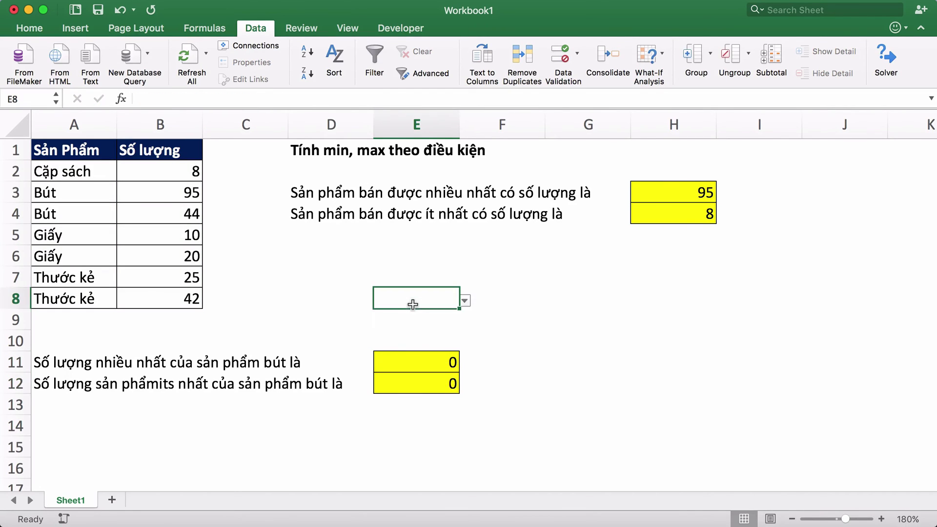
left_click(78, 30)
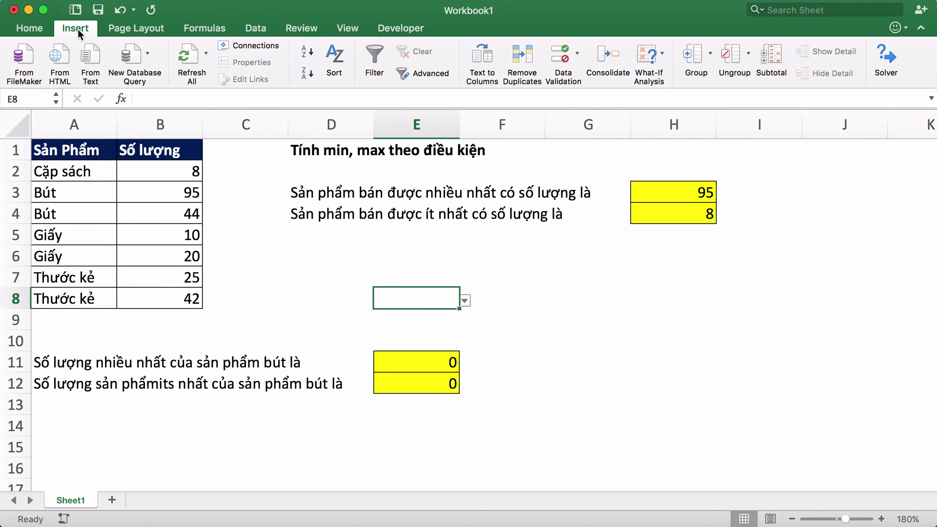
left_click(39, 24)
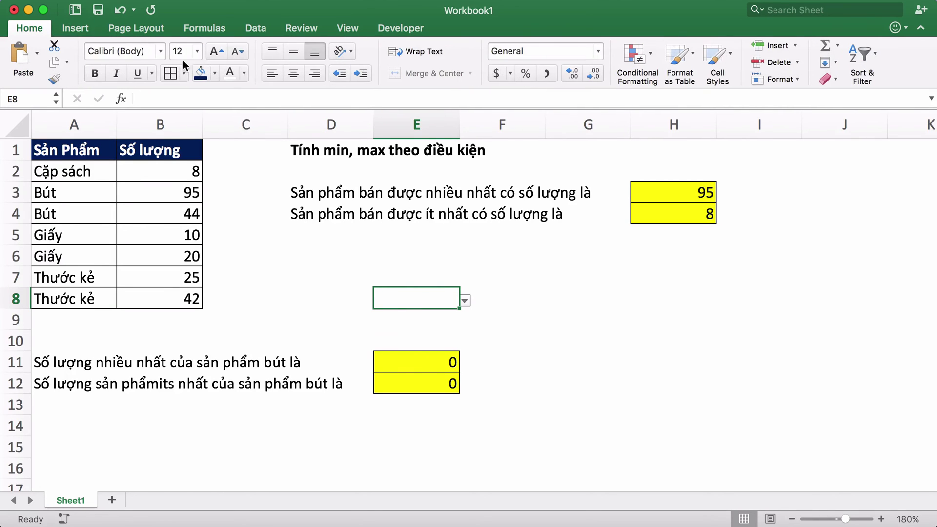
left_click(214, 73)
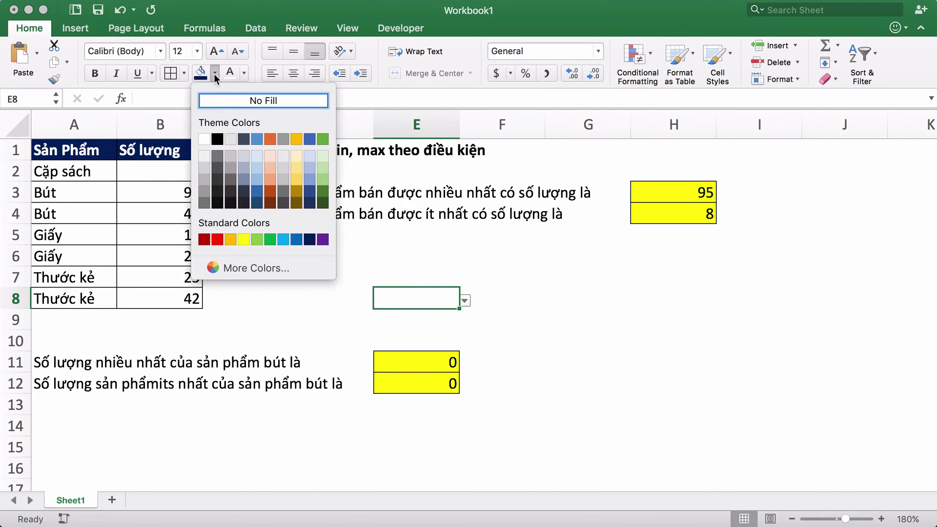
left_click(243, 239)
left_click(561, 320)
Choose Cặp sách from E8's dropdown so E11 and E12 show 8.
left_click(450, 299)
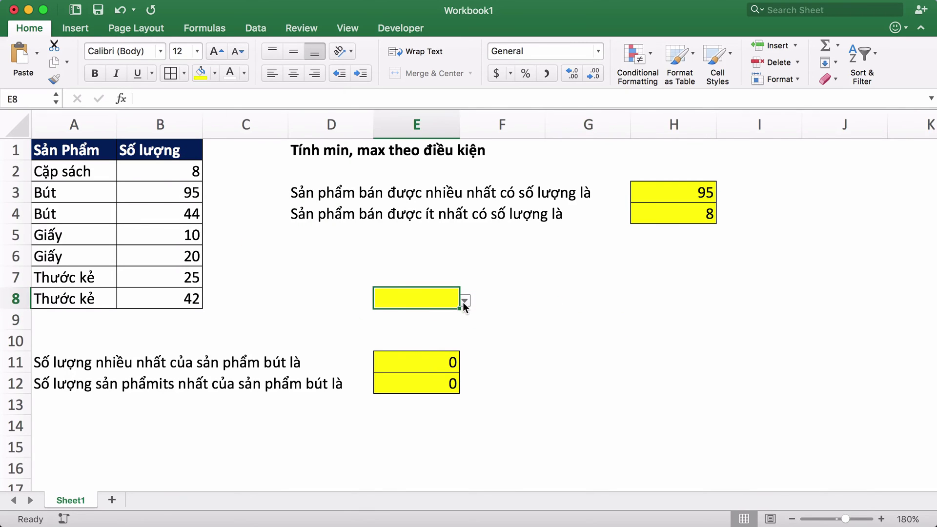
left_click(464, 301)
left_click(420, 319)
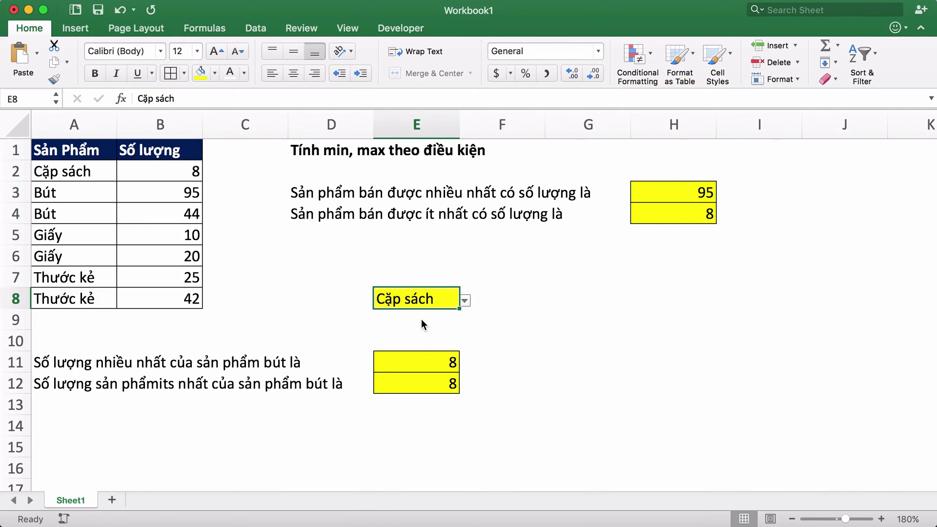
Compare with B2's quantity, then choose Bút in E8 and check E11's result.
left_click(173, 171)
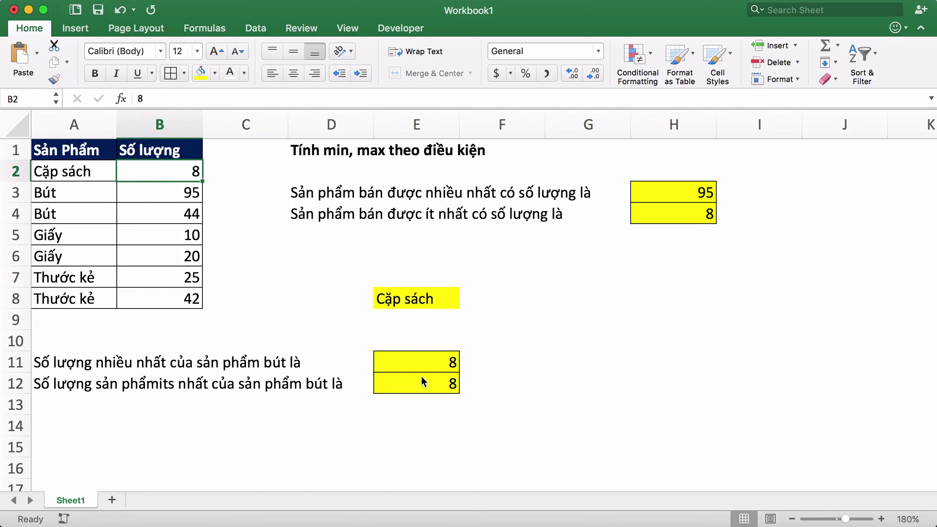
left_click(442, 296)
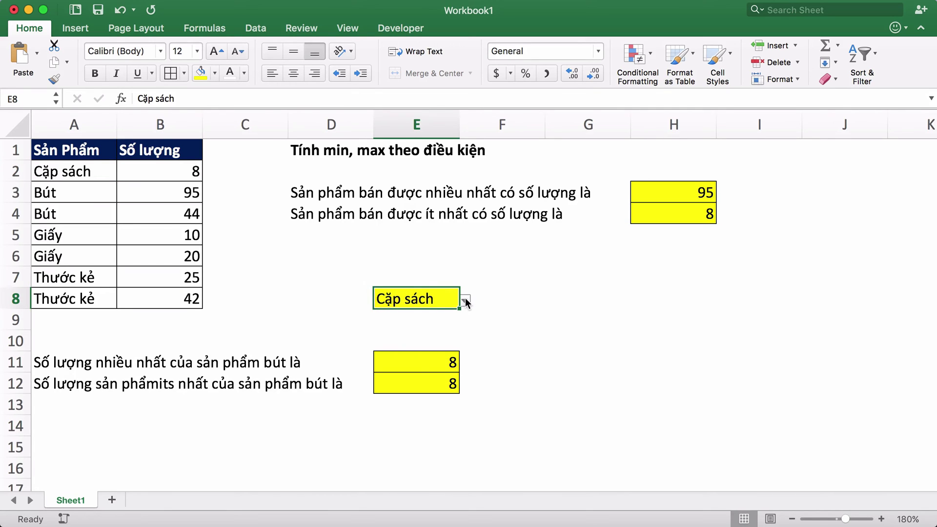
left_click(465, 300)
left_click(417, 329)
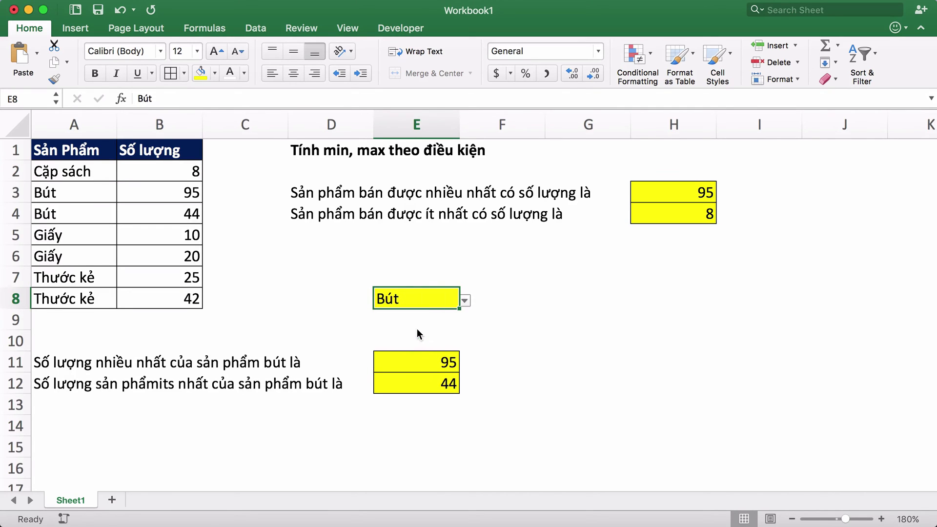
left_click(442, 361)
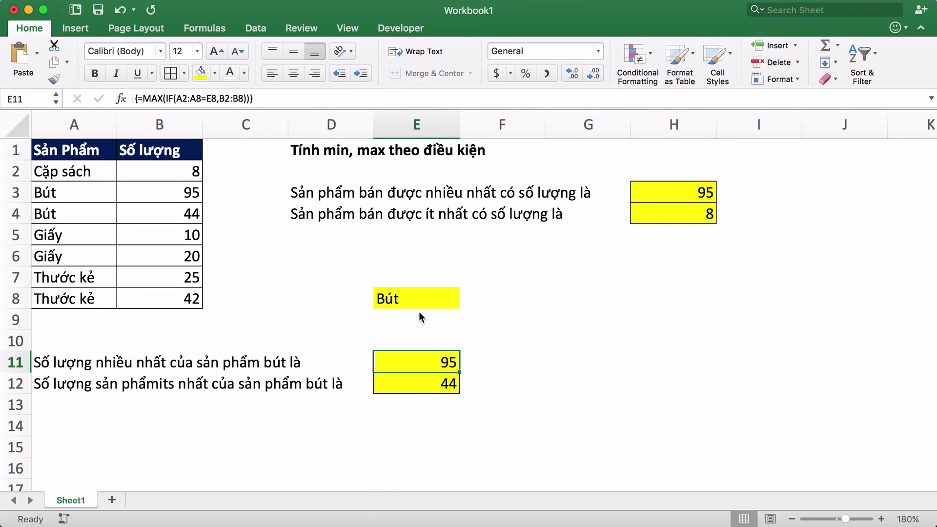
Switch E8 to Giấy, then Thước kẻ, giving 42 and 25 in E11 and E12.
left_click(427, 297)
left_click(465, 300)
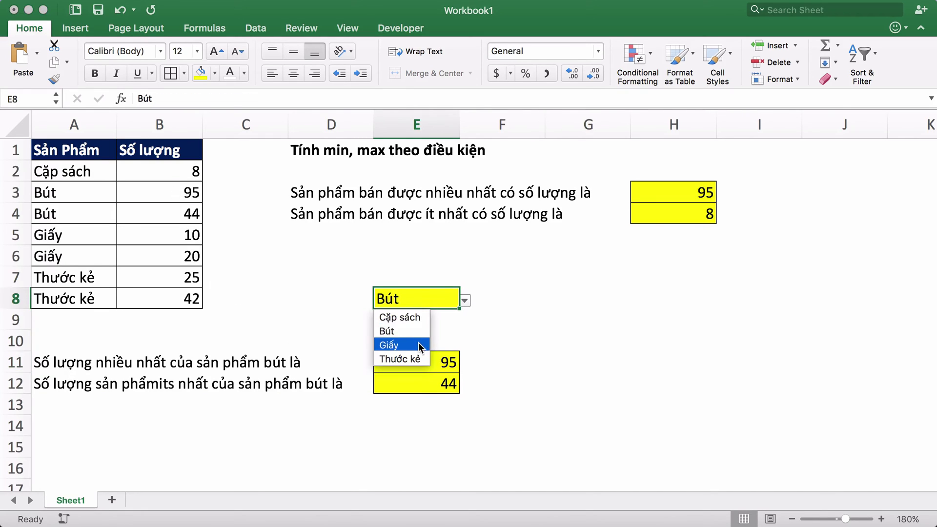
left_click(417, 344)
left_click(466, 300)
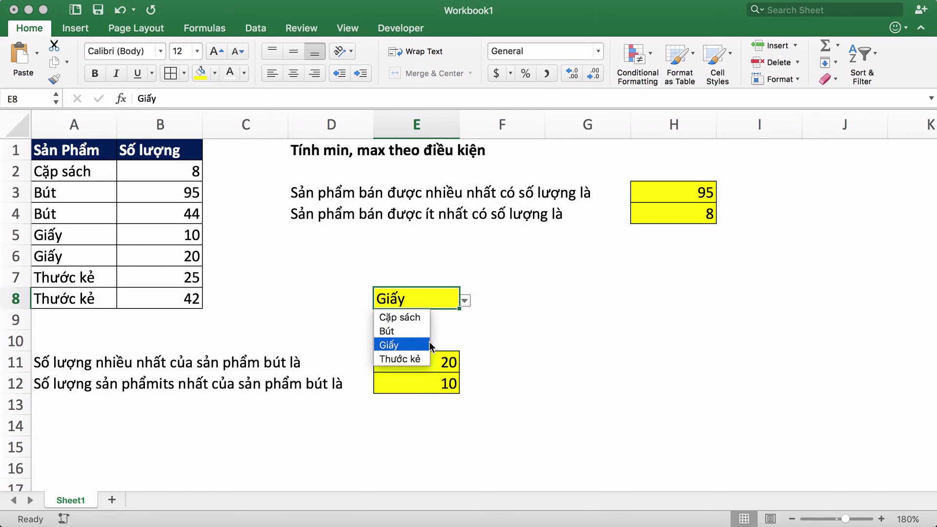
left_click(417, 360)
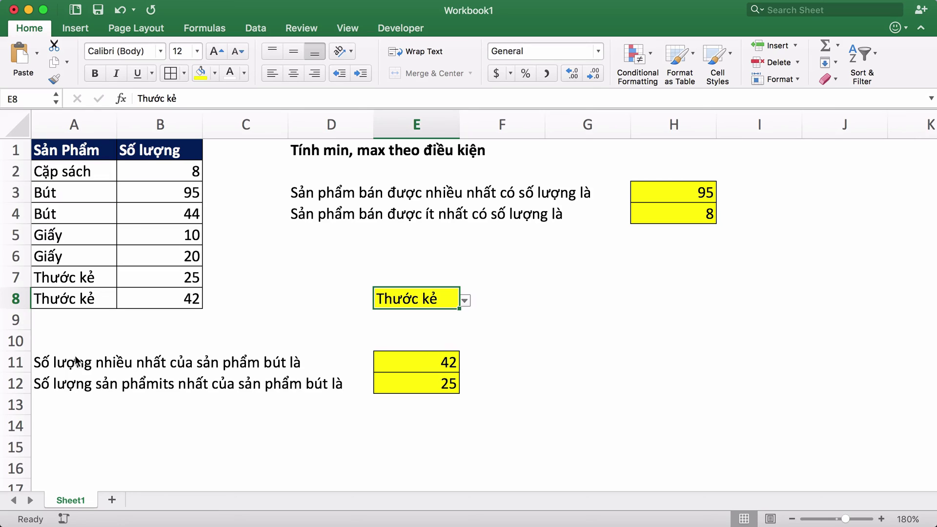
left_click(57, 362)
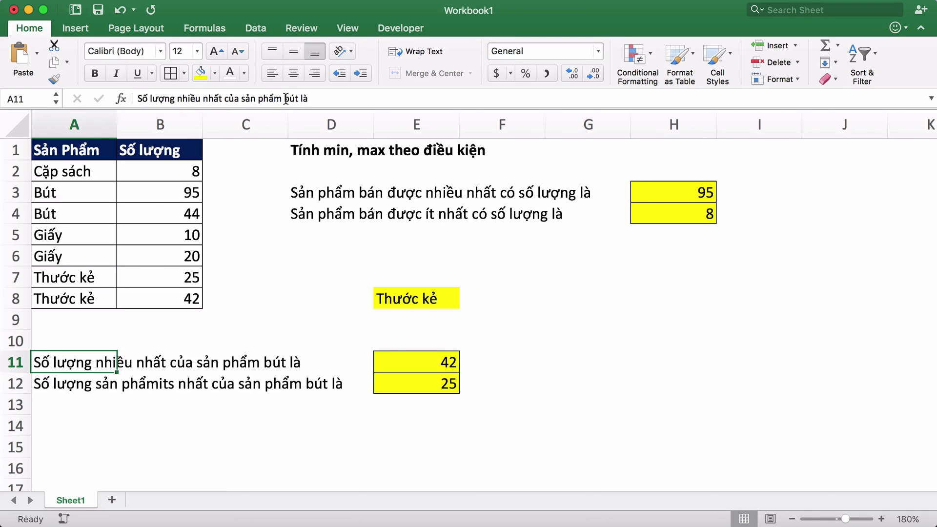
Rewrite A11 as ="Số lượng nhiều nhất của sản phẩm " & E8 & " là", adding the missing &.
left_click(138, 98)
type("=")
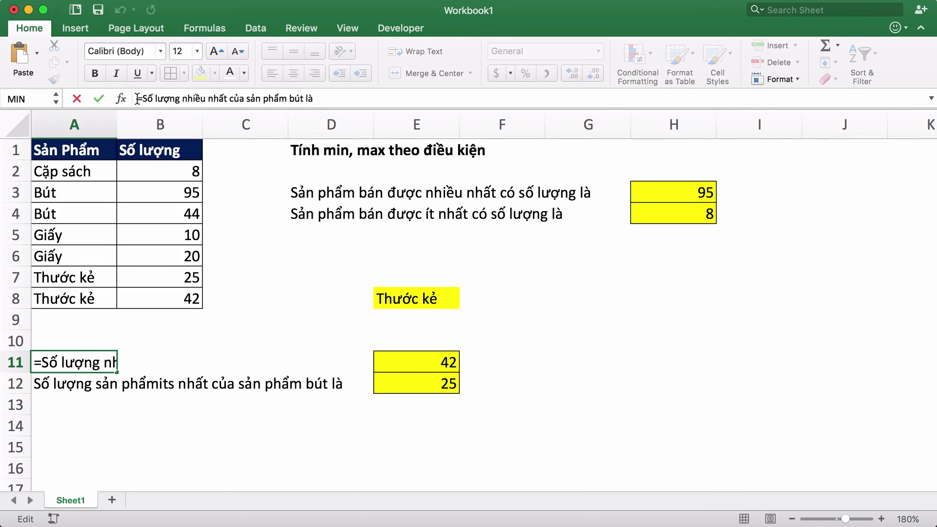
type("\"")
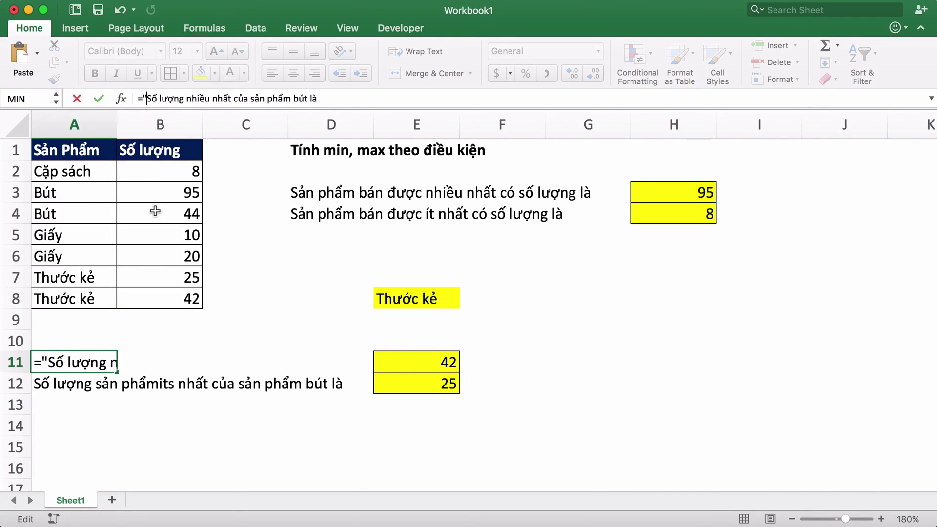
left_click(290, 99)
type("\" &")
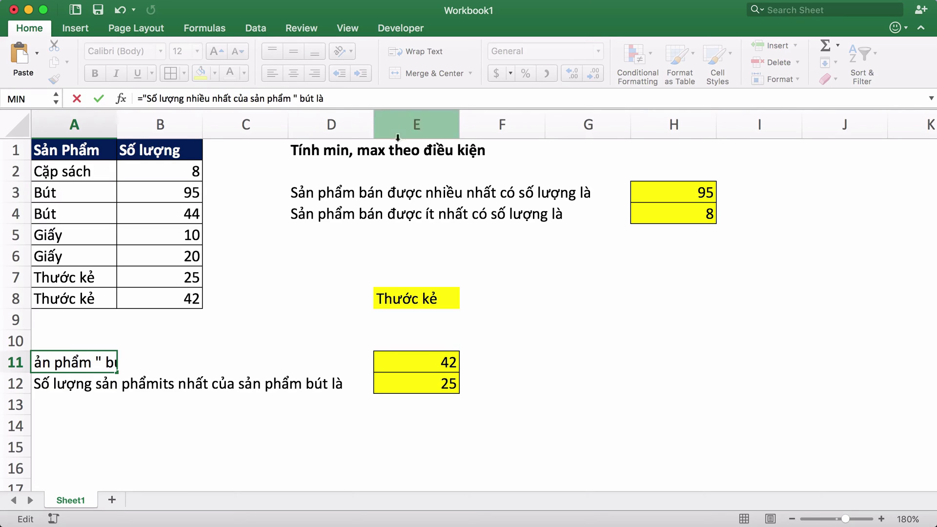
key("shift+Right")
key("shift+Right")
key("shift+Right")
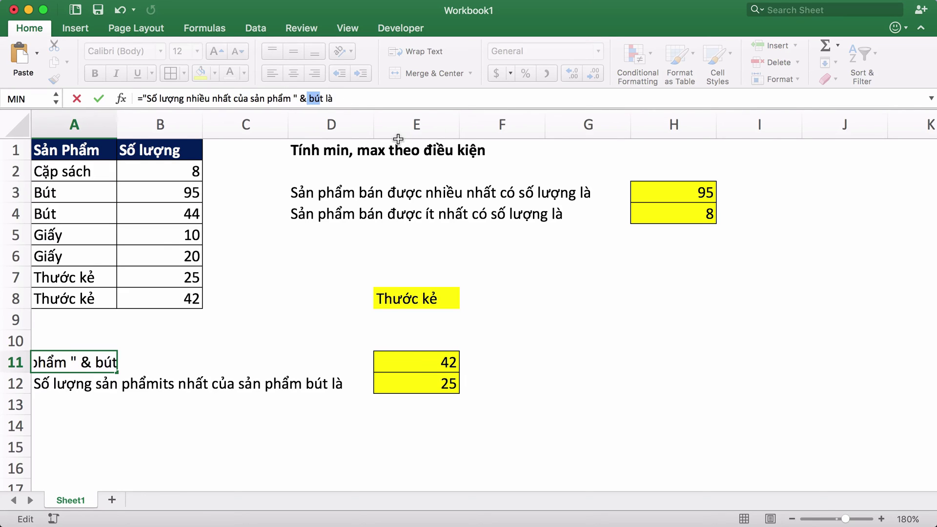
key("BackSpace")
type("E8")
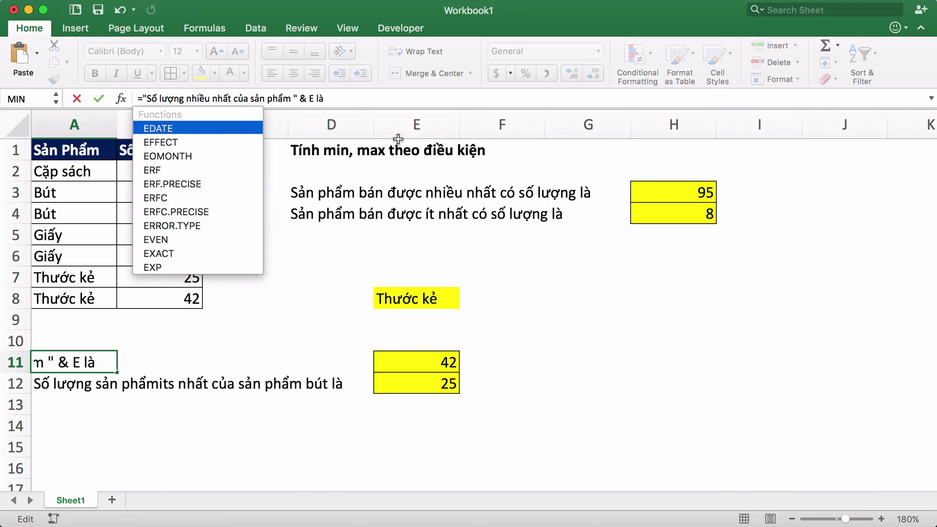
type(" \" là")
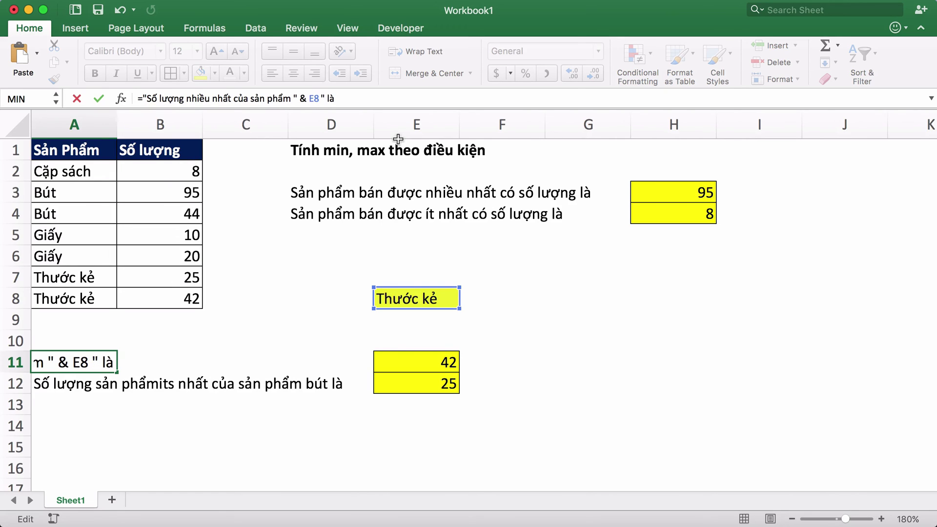
type("\"")
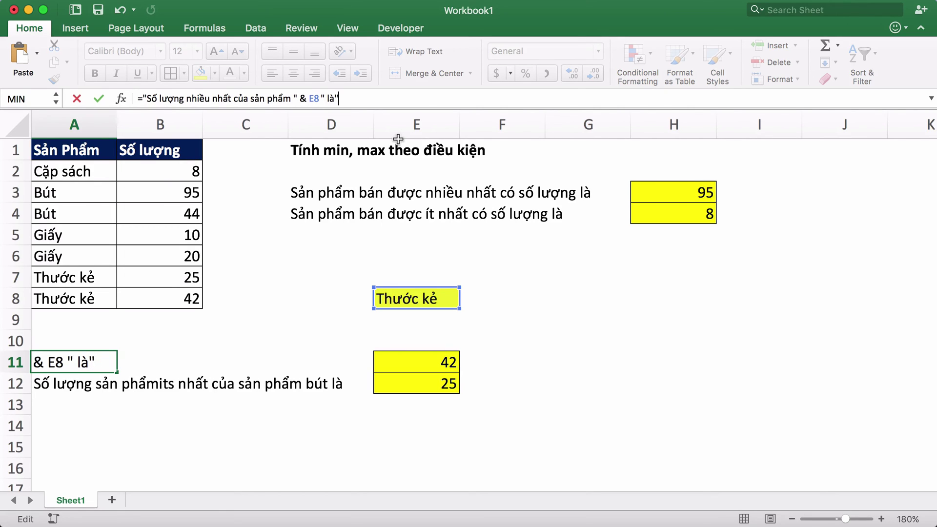
key("Return")
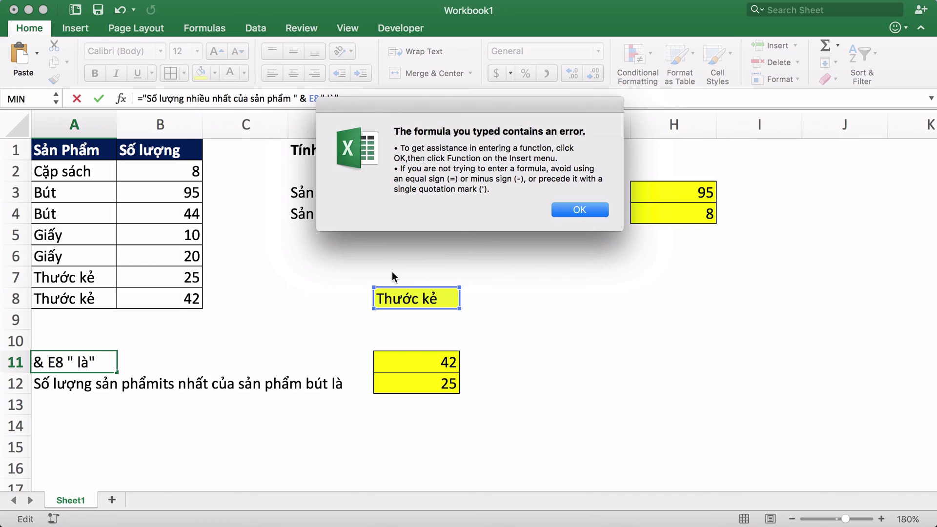
left_click(579, 210)
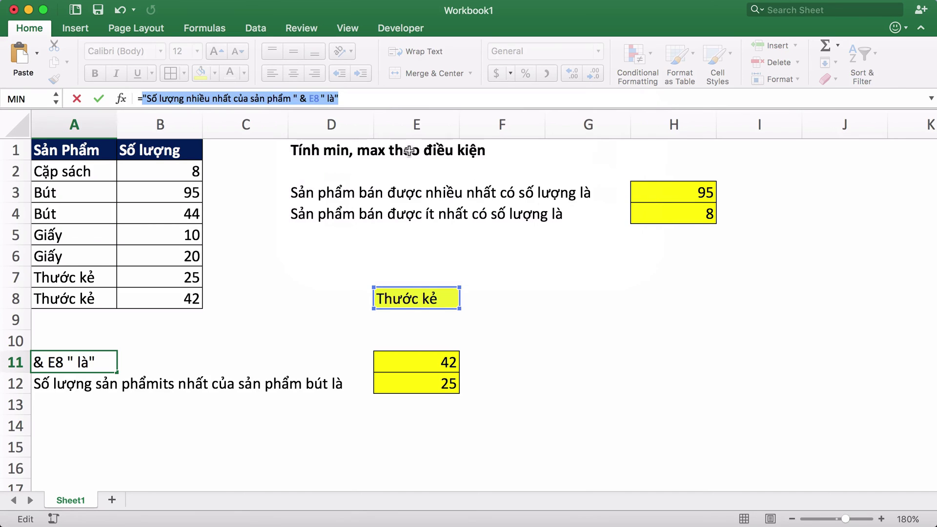
left_click(317, 98)
type("&")
key("Return")
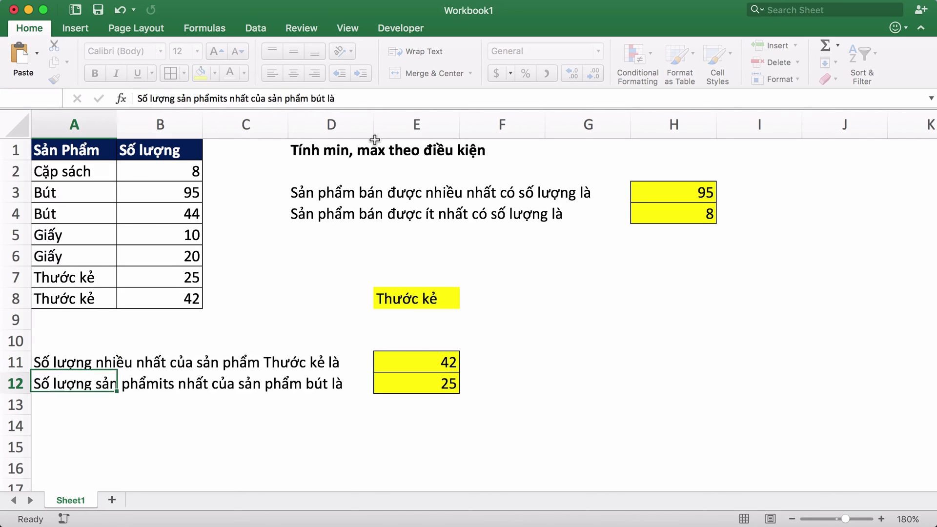
In A12's text, correct 'its' to 'ít' and begin it as a formula with =".
left_click(55, 366)
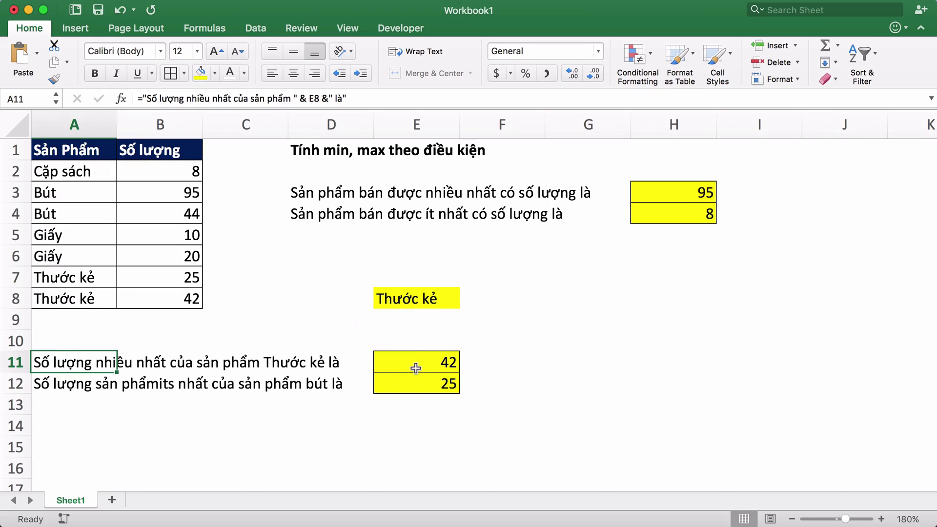
left_click(62, 384)
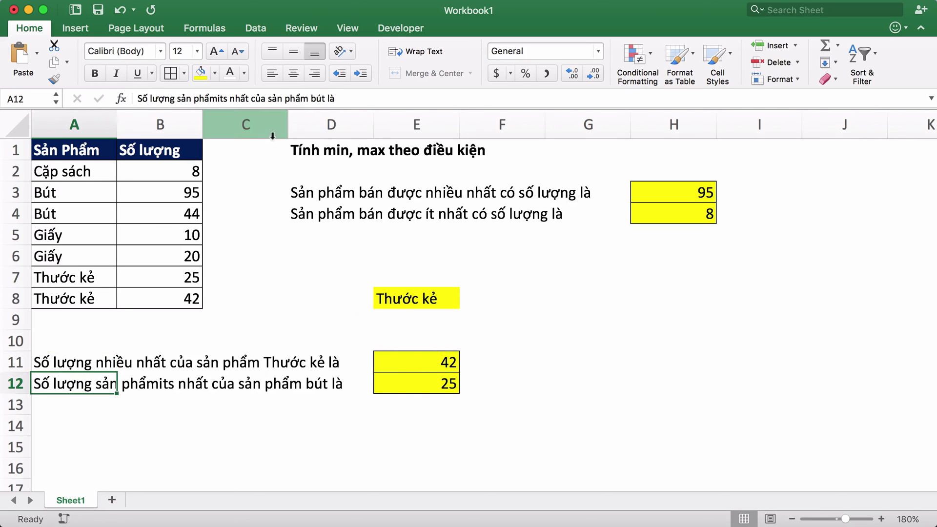
left_click(217, 98)
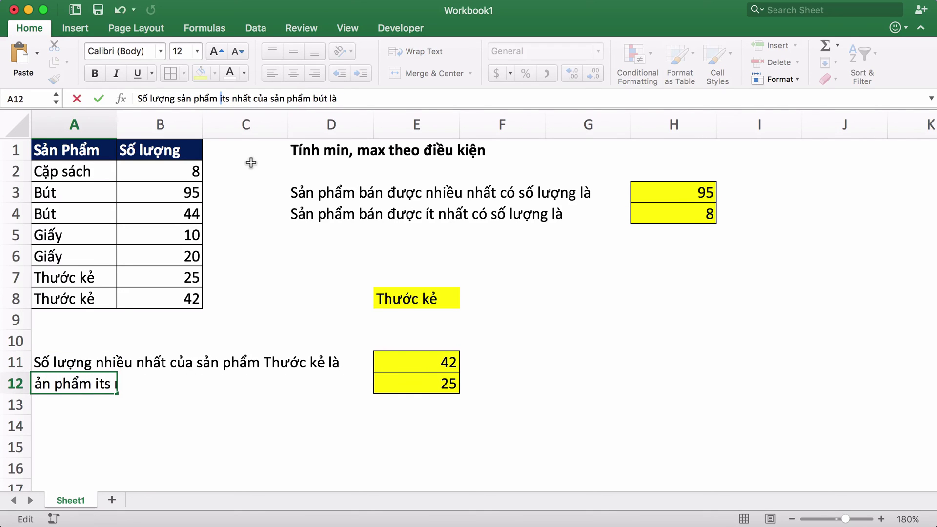
type("ít")
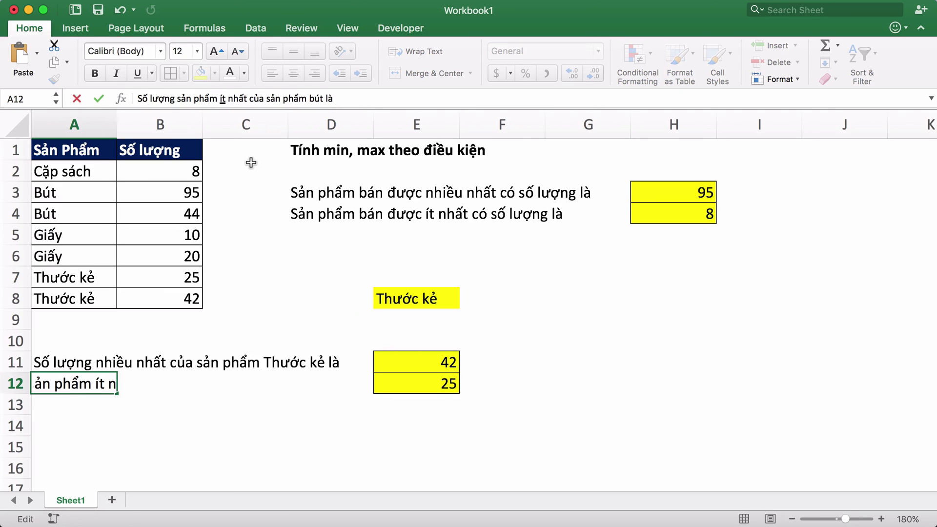
left_click(138, 99)
type("=\"")
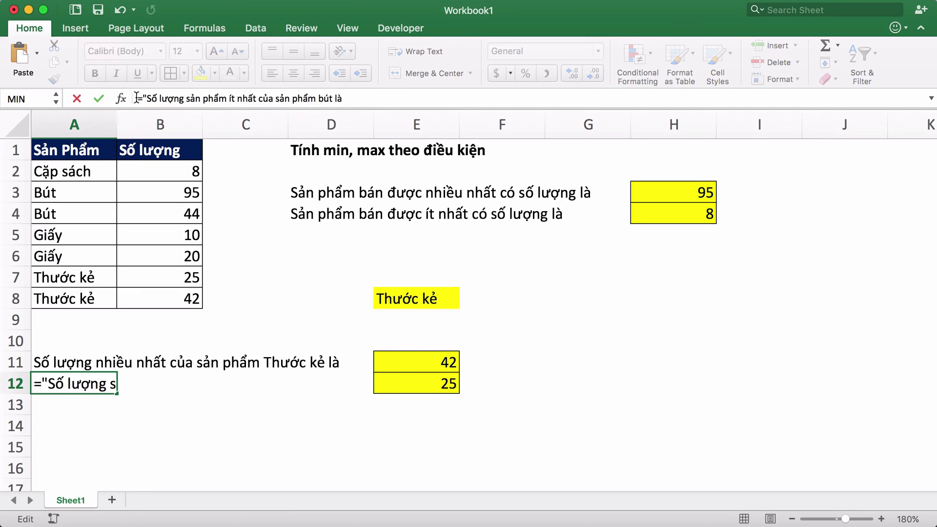
Replace 'bút' in A12 with " & E8 & ", close the quote and commit the formula.
left_click(318, 99)
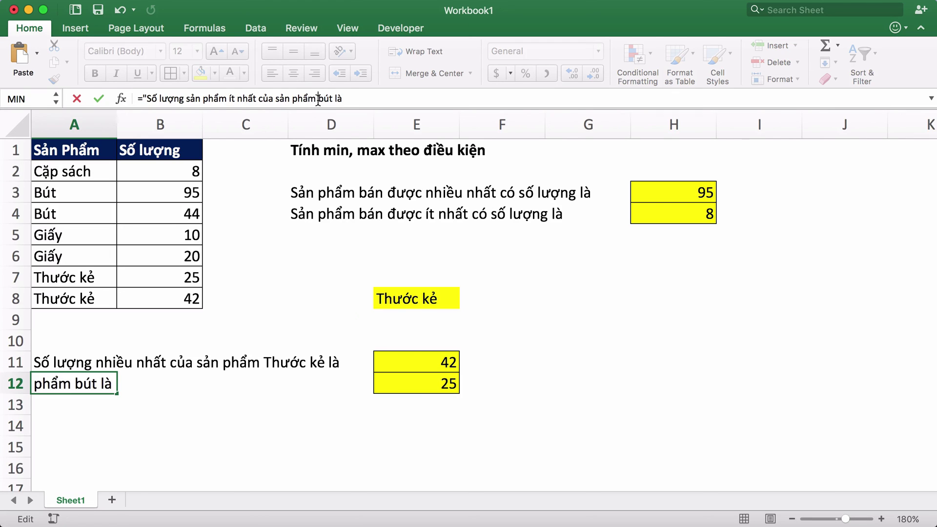
type("\" ")
type("& E")
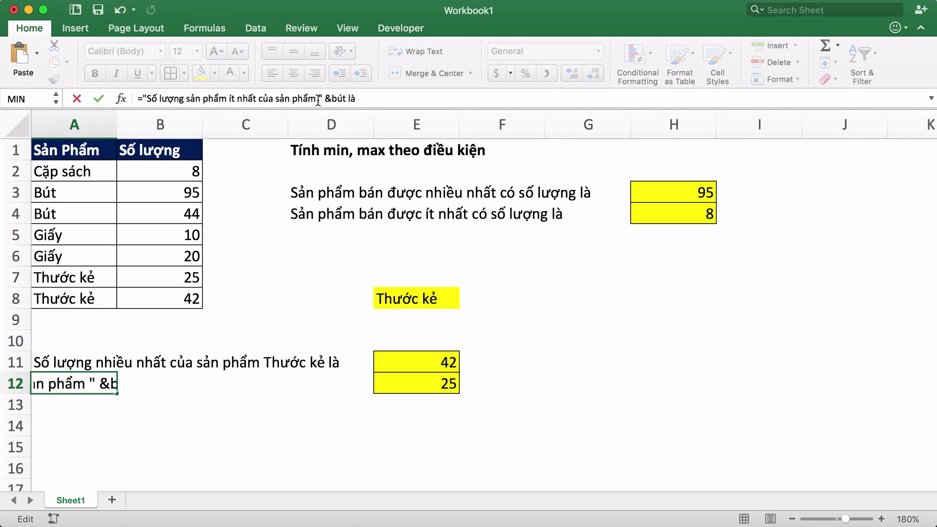
type("8 $")
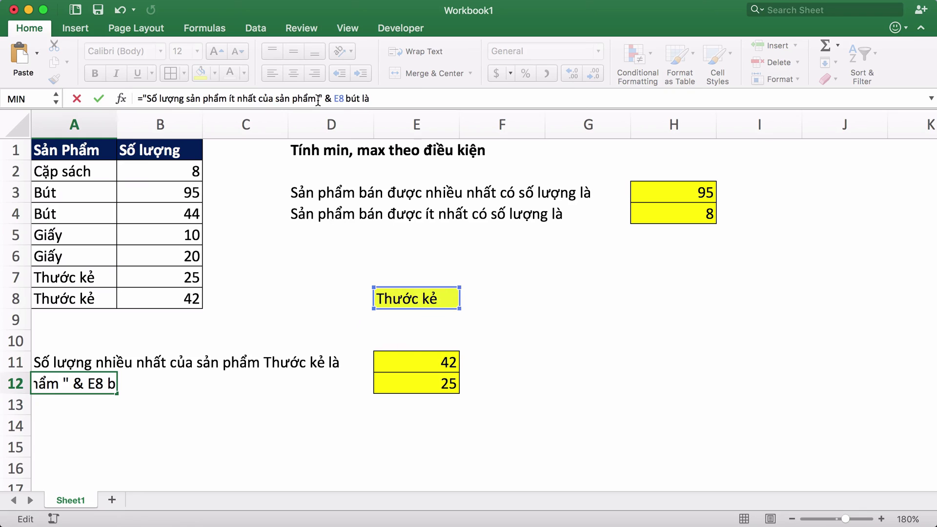
key("BackSpace")
type("&")
key("shift+Right")
key("shift+Right")
key("shift+Right")
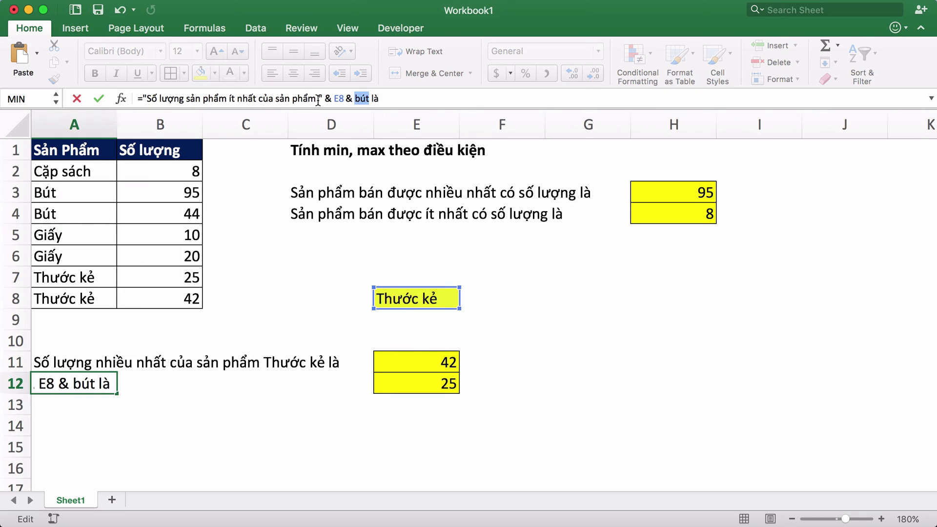
type("\"")
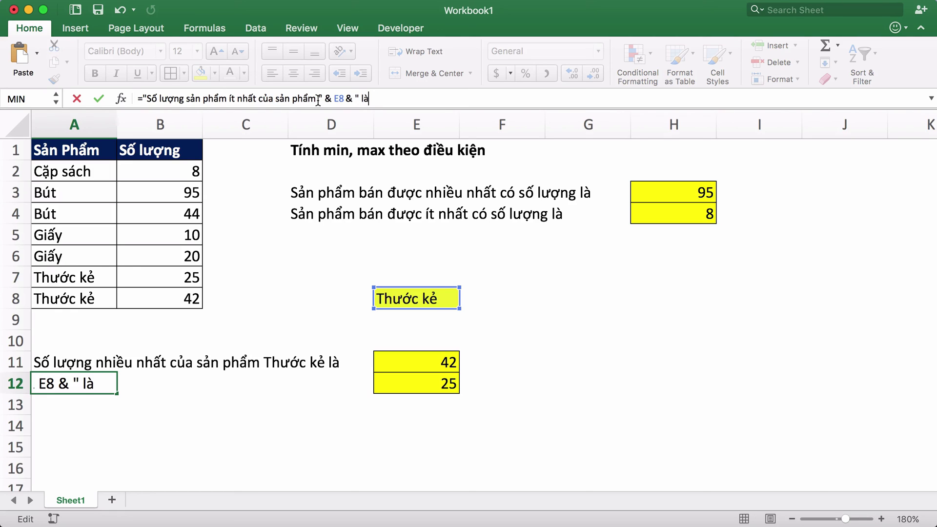
key("End")
type("j")
key("BackSpace")
key("BackSpace")
type("\"")
key("Return")
Drag the D/E header border right to widen column D, then select D1 and E8.
left_click_drag(373, 124, 423, 132)
left_click(572, 321)
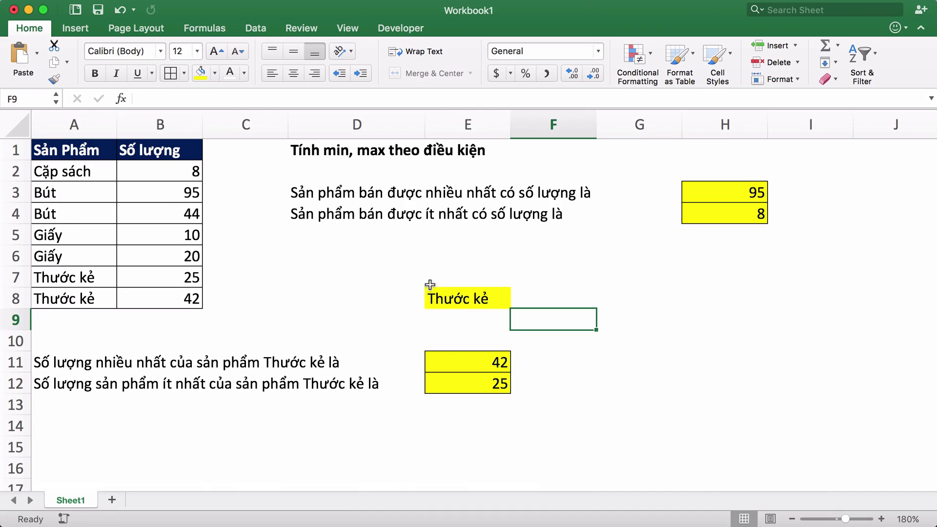
left_click(312, 156)
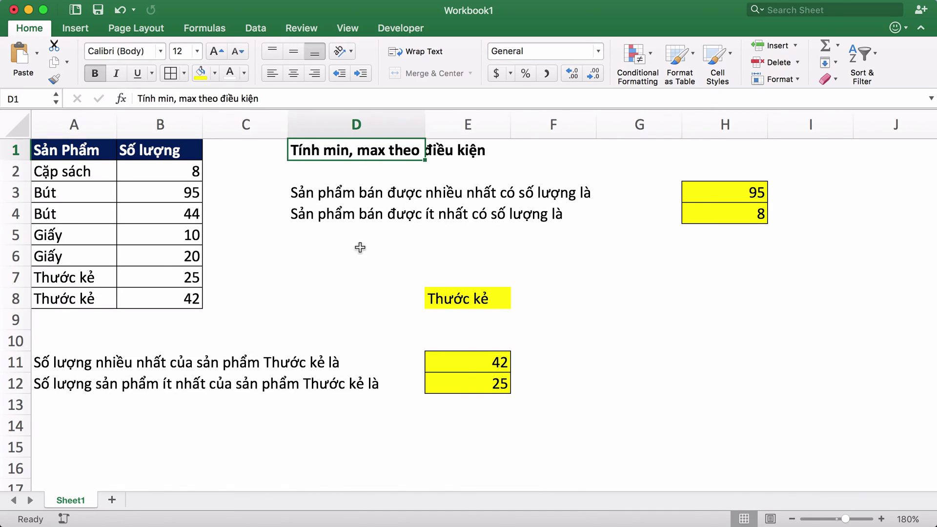
left_click(486, 299)
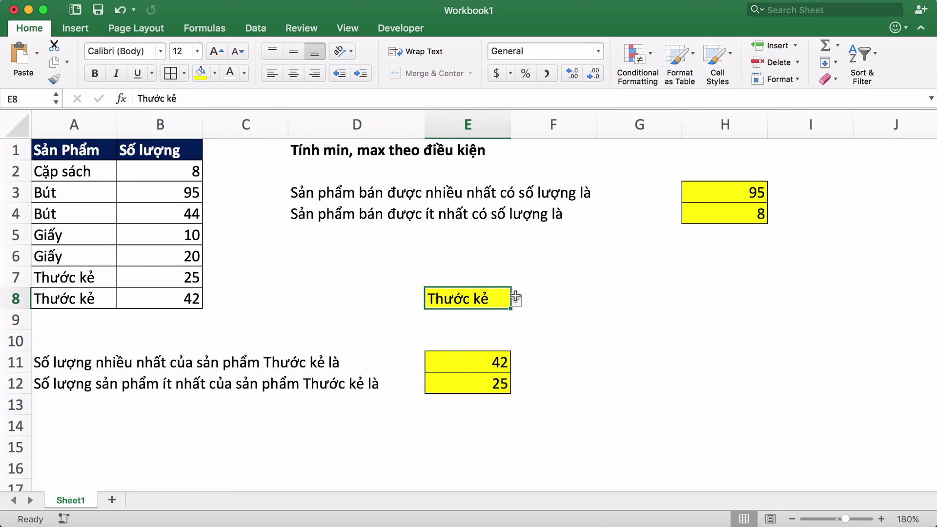
Pick Bút, then Giấy, then Cặp sách in E8's dropdown, leaving E11 and E12 at 8.
left_click(517, 301)
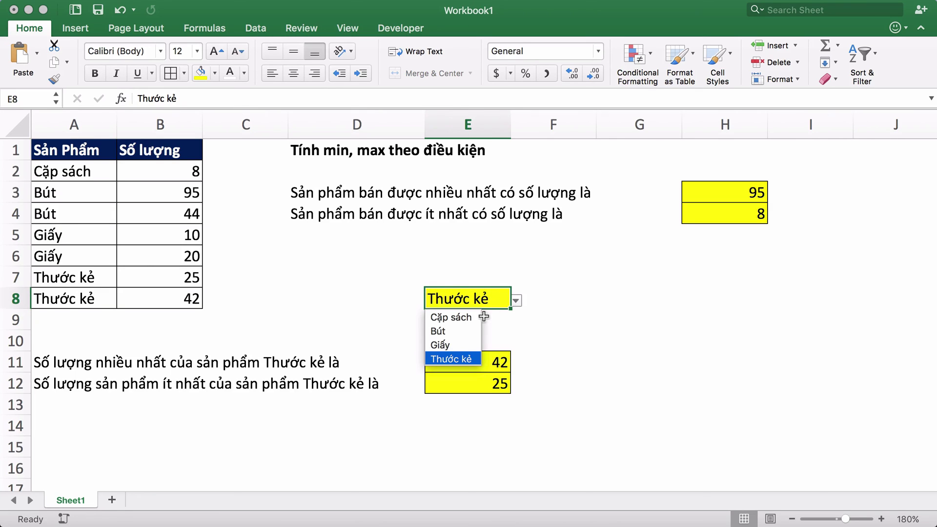
left_click(449, 331)
left_click(518, 301)
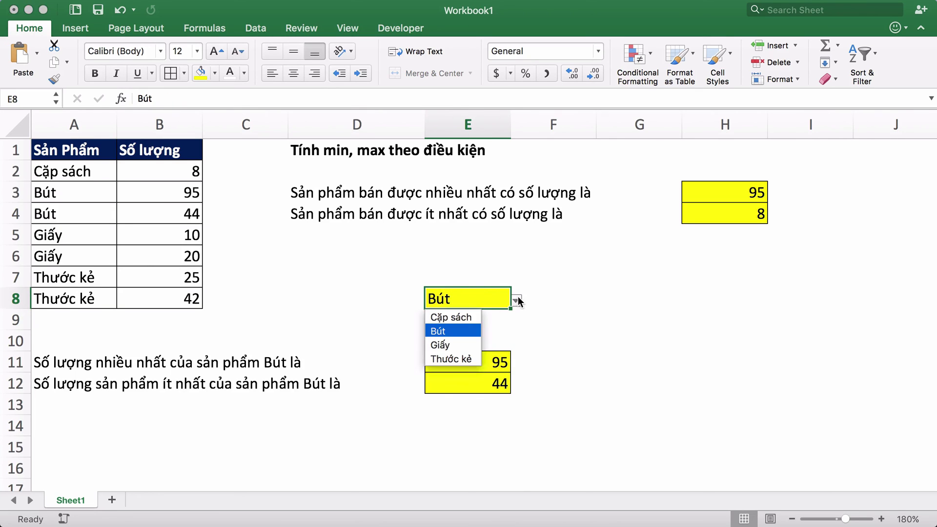
left_click(456, 345)
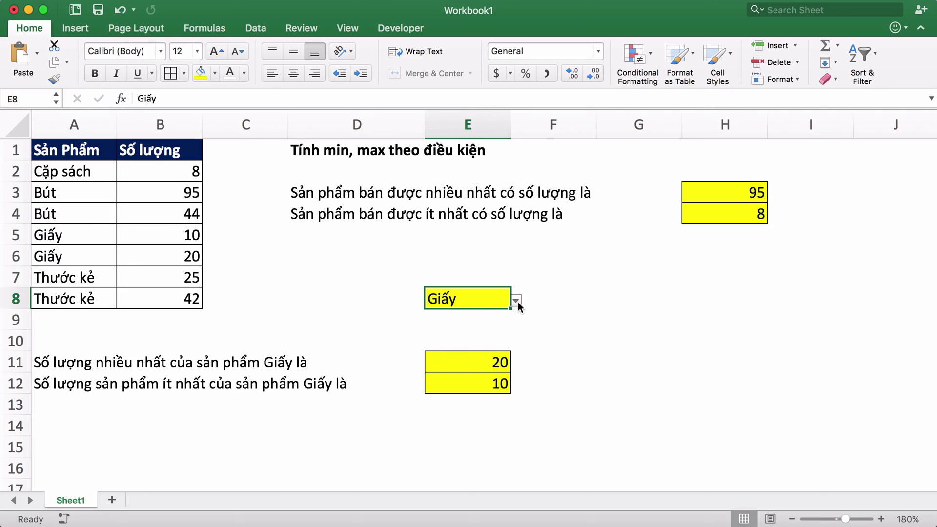
left_click(517, 301)
left_click(463, 344)
left_click(521, 293)
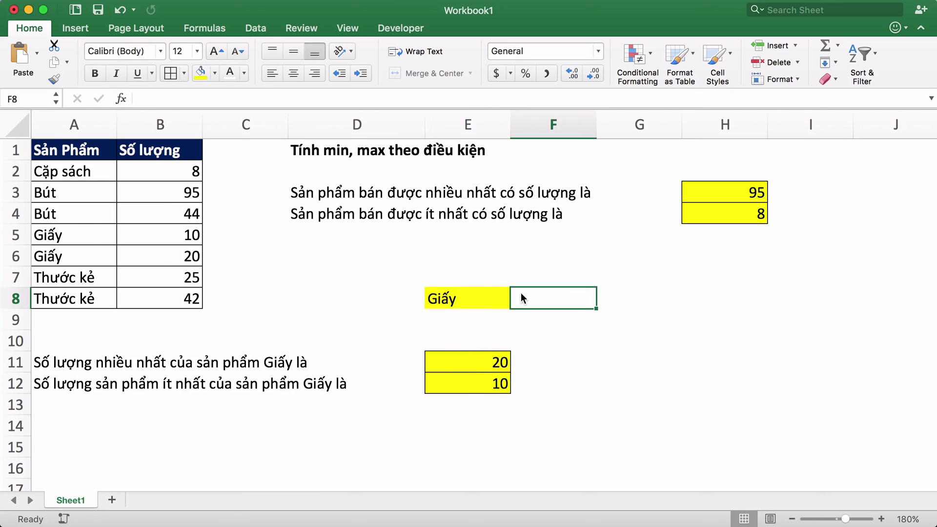
left_click(488, 293)
left_click(516, 300)
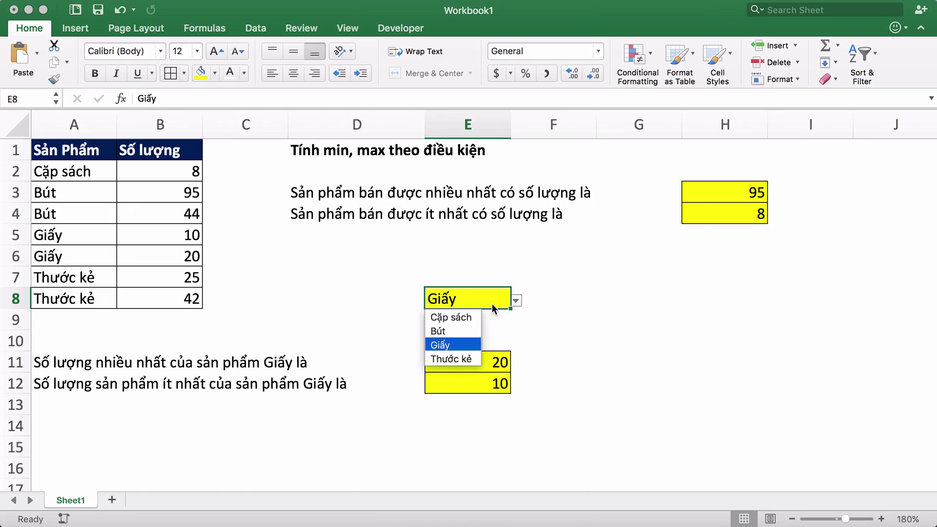
left_click(459, 317)
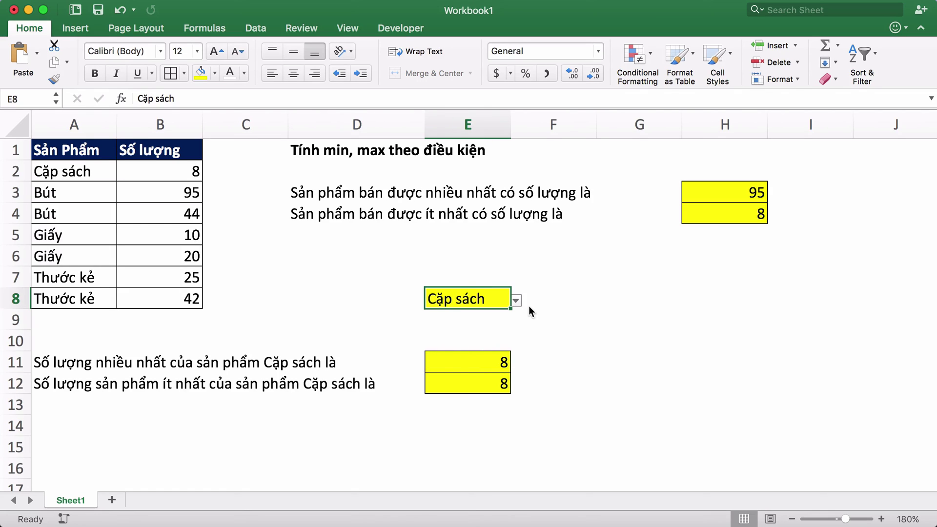